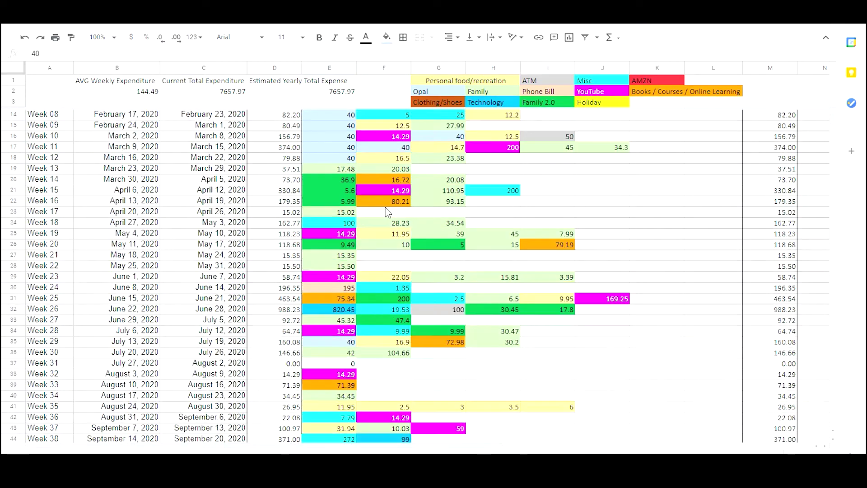
scroll(386, 212, down, 5)
scroll(386, 212, up, 9)
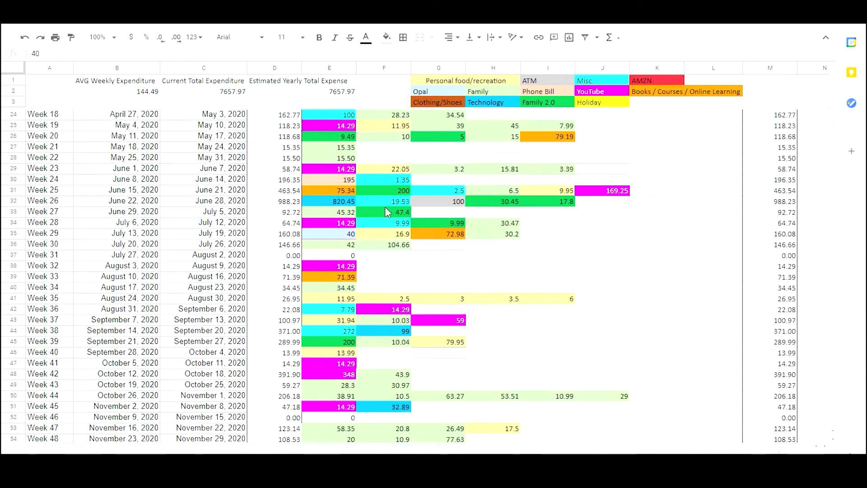
scroll(572, 198, down, 1)
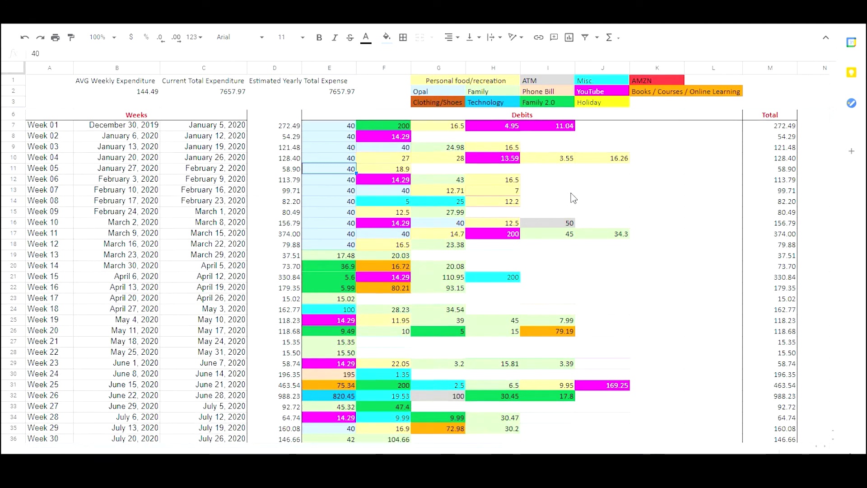
scroll(573, 198, down, 1)
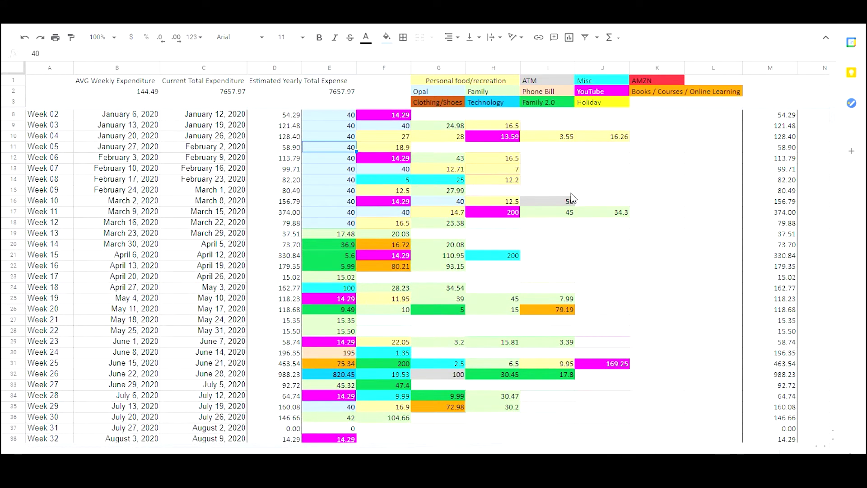
scroll(573, 198, down, 1)
scroll(558, 166, up, 4)
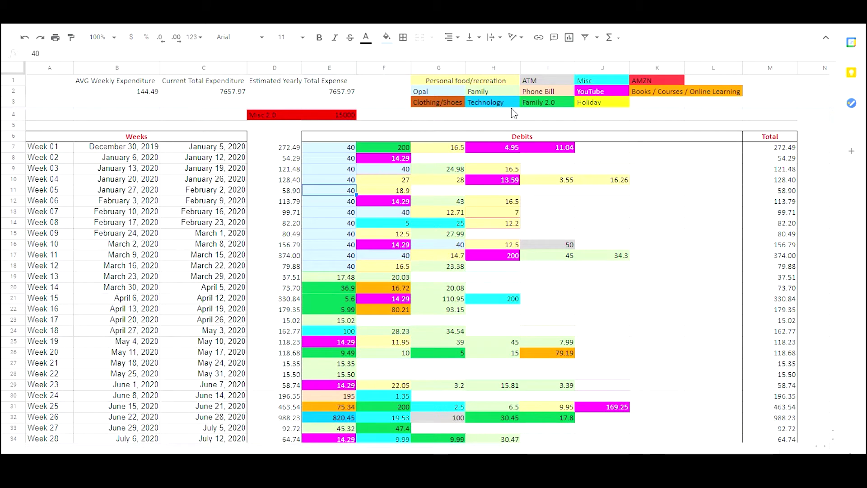
click(474, 83)
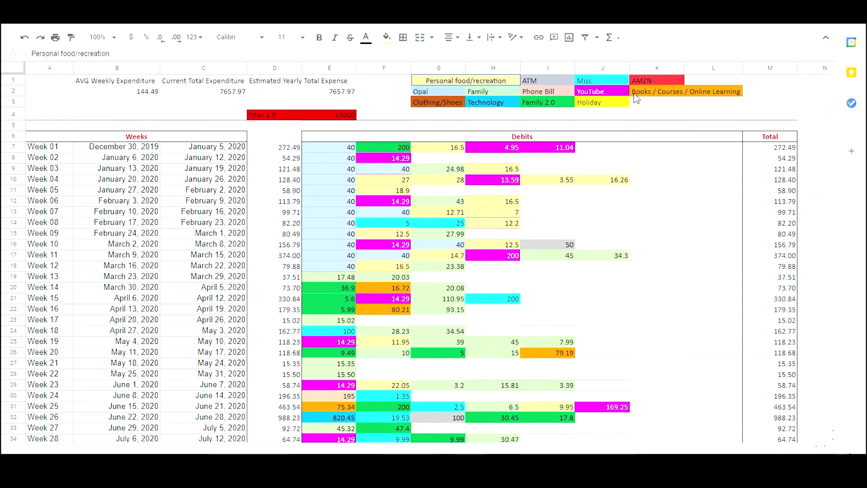
click(541, 92)
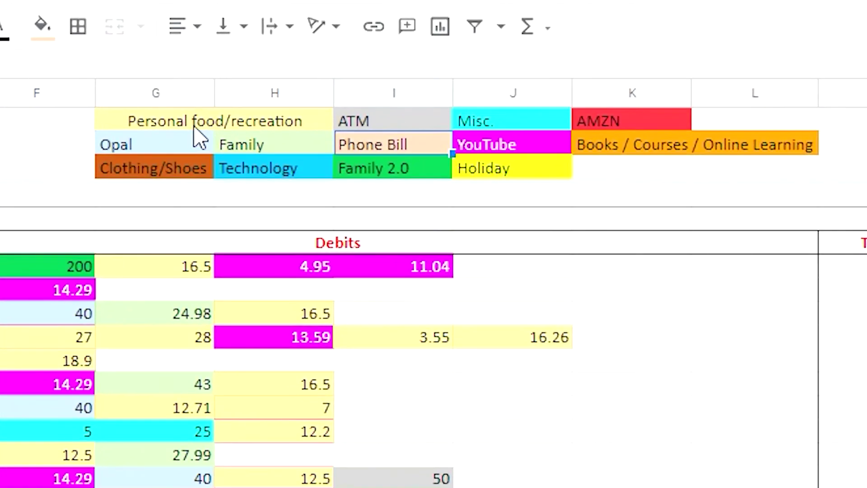
click(195, 126)
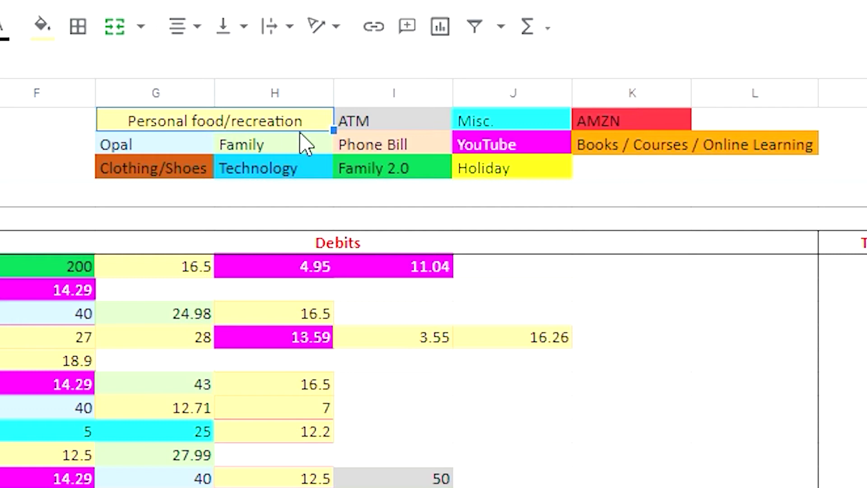
click(364, 127)
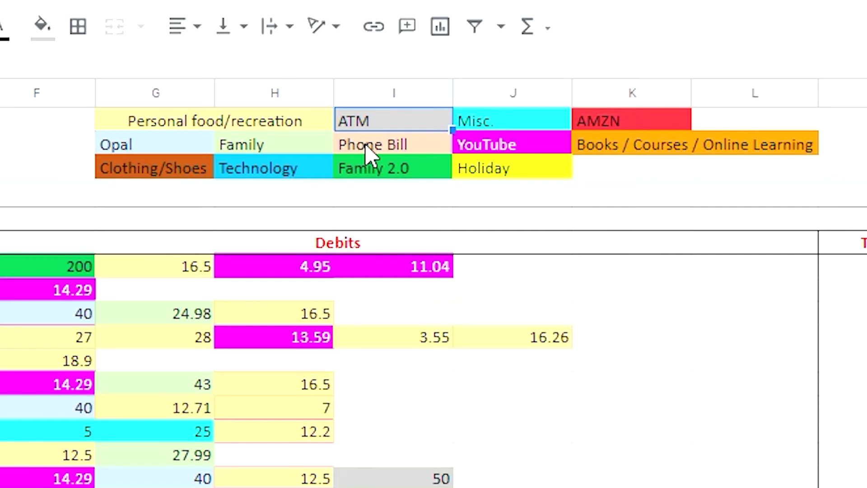
click(501, 127)
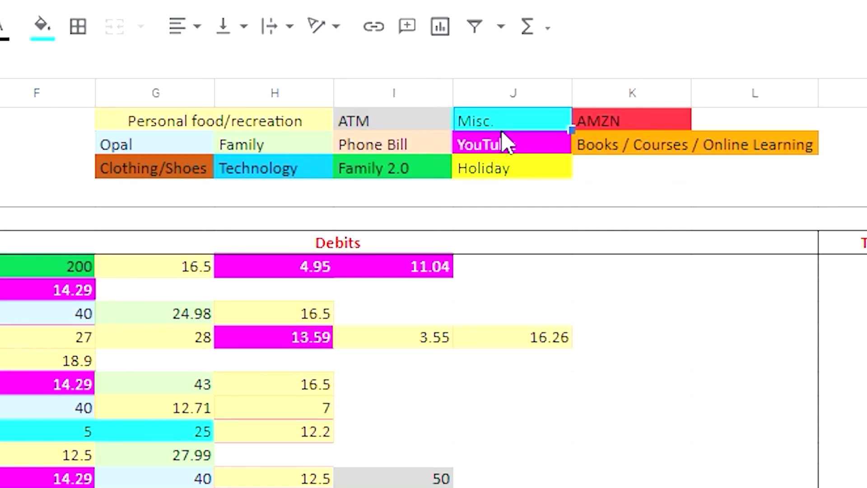
click(595, 128)
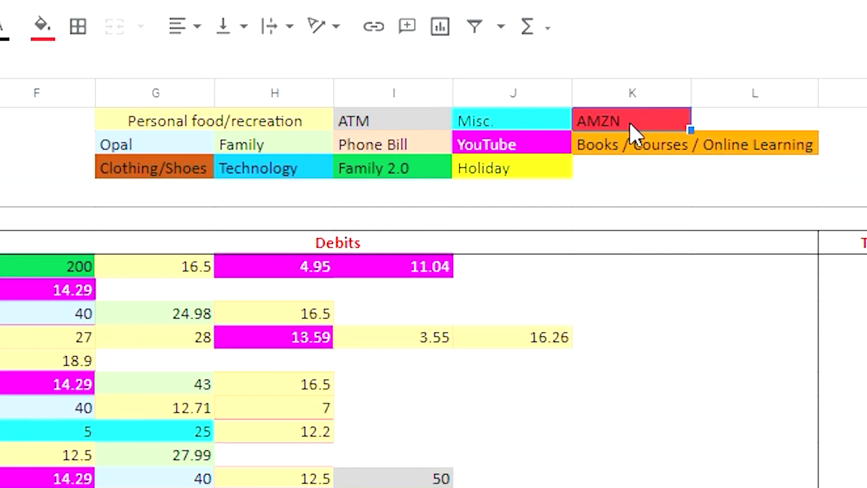
scroll(628, 239, down, 1)
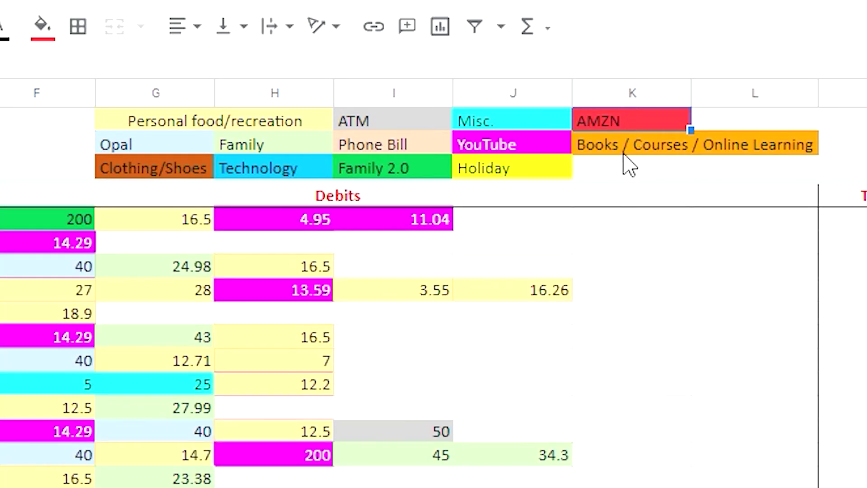
click(176, 152)
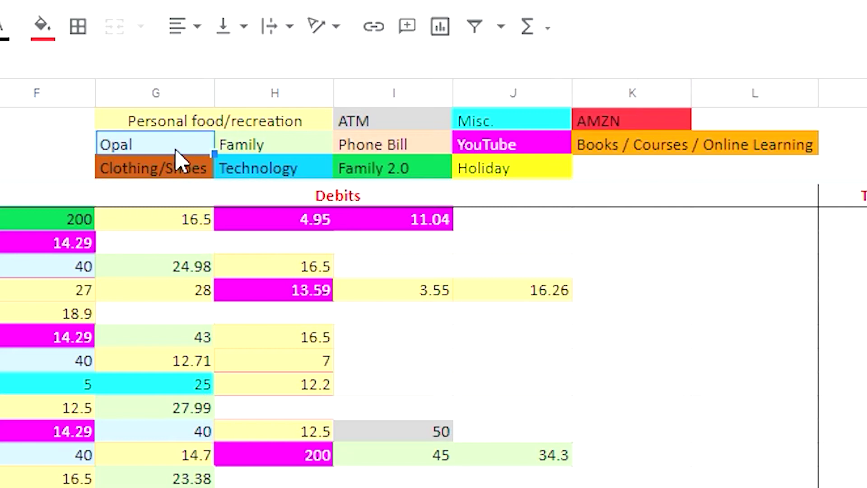
click(255, 145)
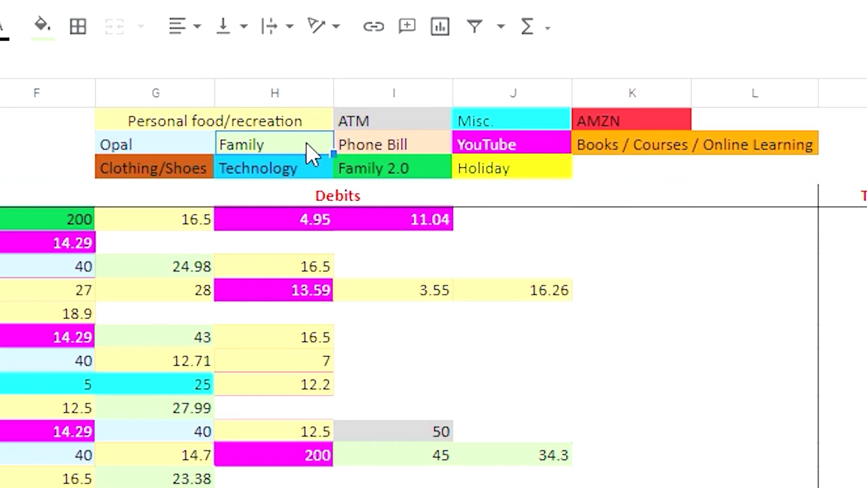
click(359, 146)
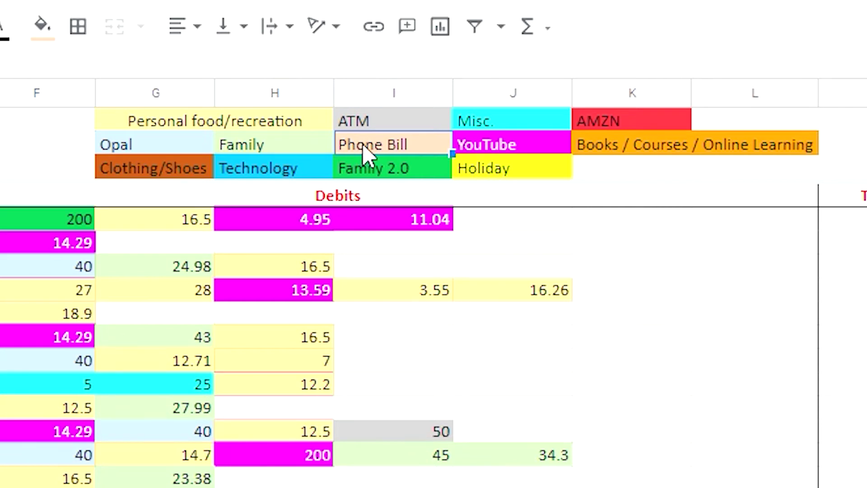
click(473, 147)
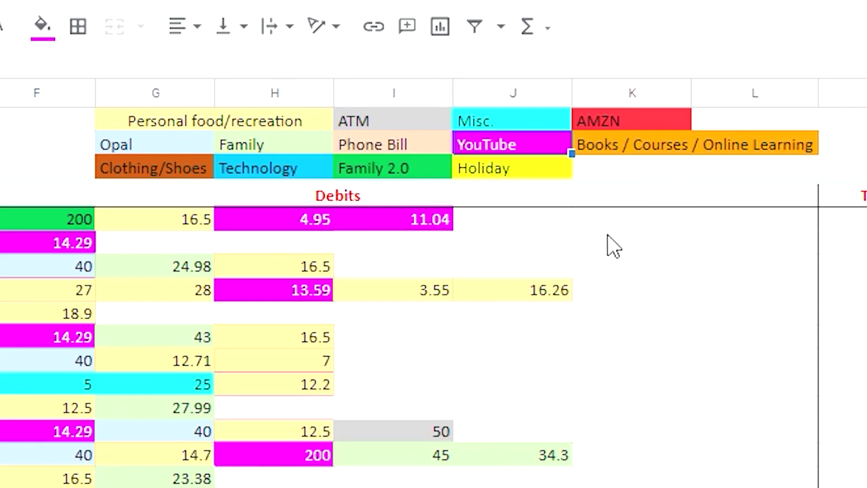
scroll(434, 464, down, 5)
scroll(434, 465, down, 5)
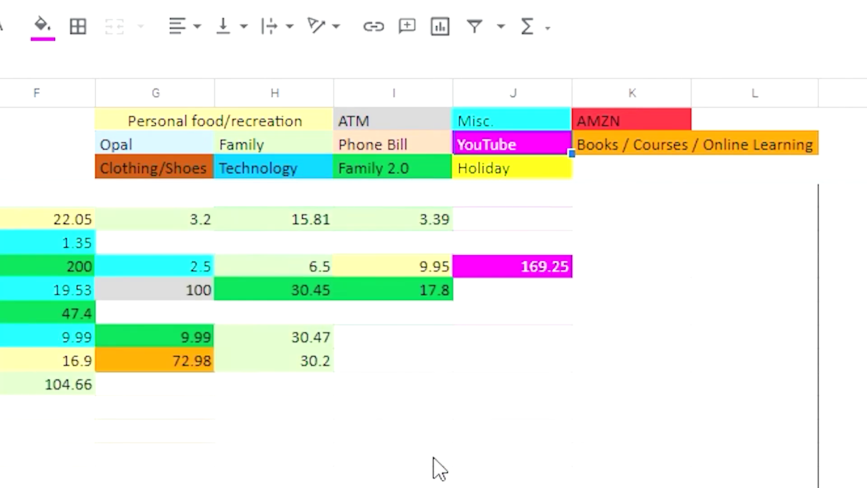
scroll(434, 464, up, 8)
scroll(434, 464, up, 3)
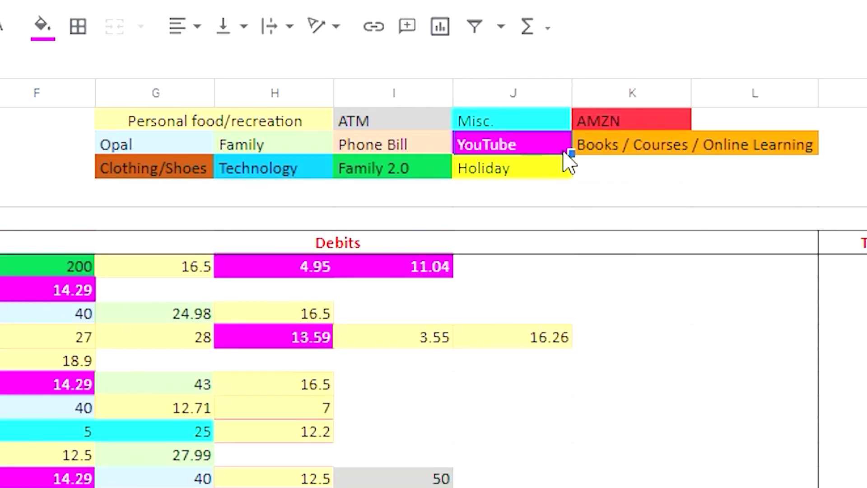
click(609, 149)
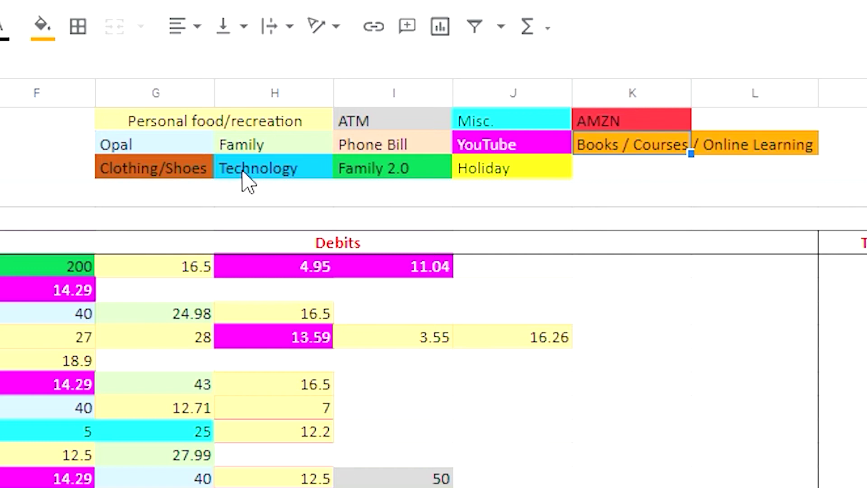
click(183, 168)
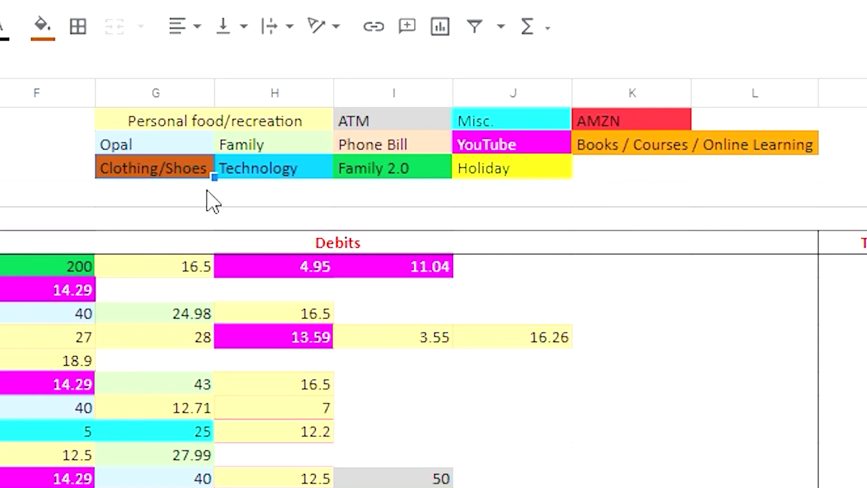
click(246, 175)
click(364, 174)
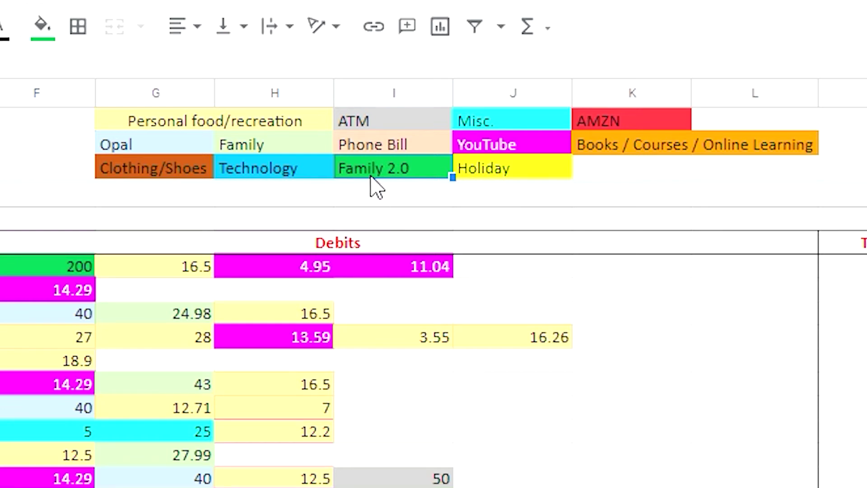
click(331, 142)
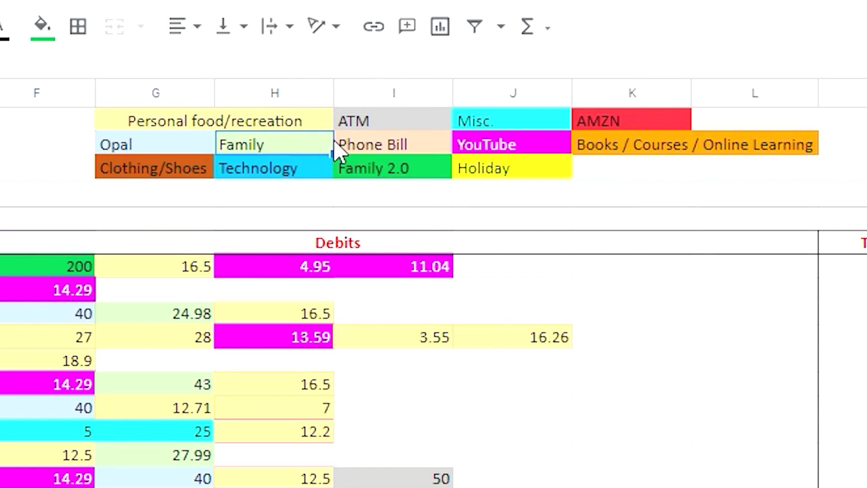
click(366, 167)
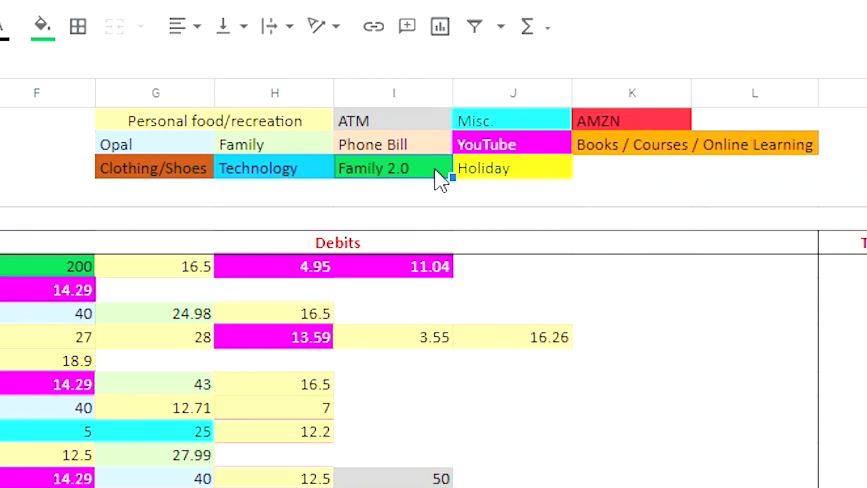
click(512, 172)
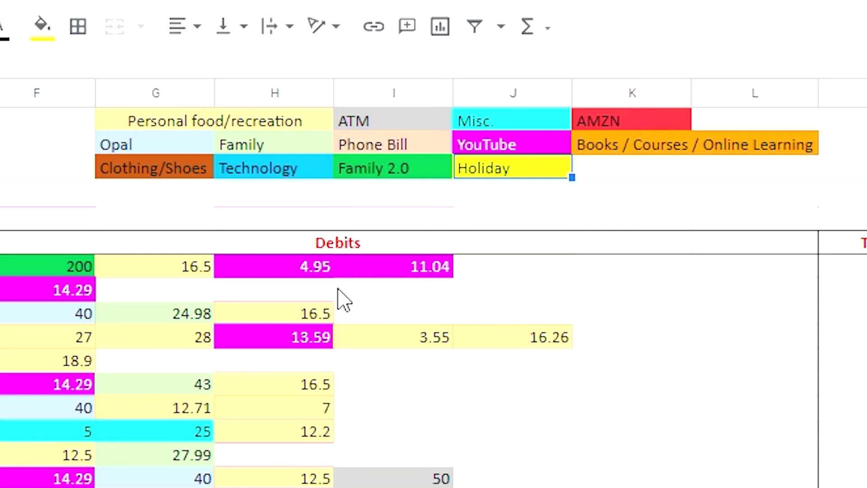
scroll(329, 359, down, 6)
scroll(330, 363, up, 6)
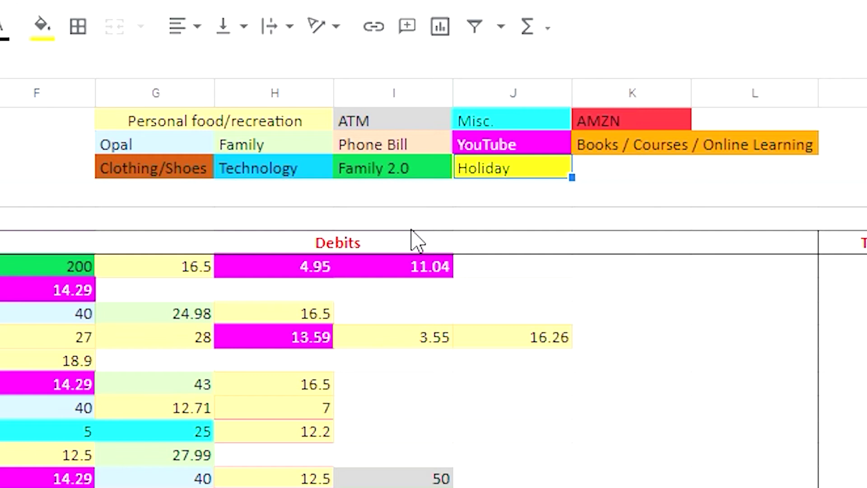
scroll(418, 241, down, 3)
scroll(416, 242, down, 3)
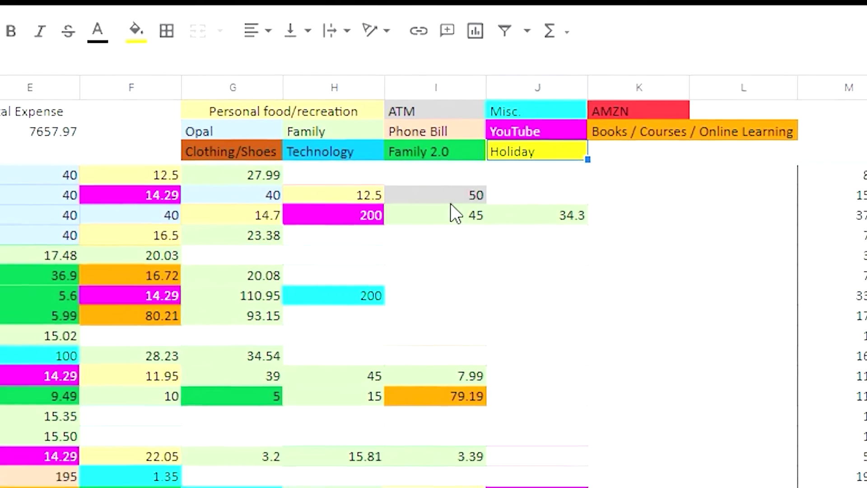
scroll(466, 199, down, 1)
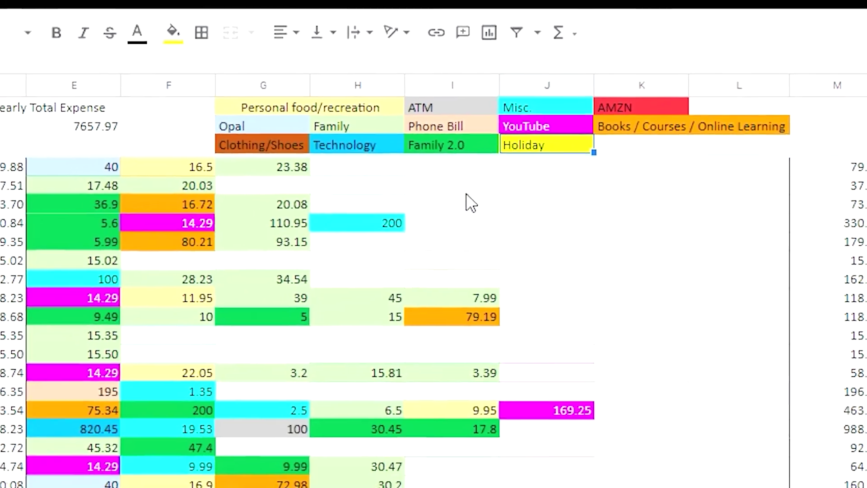
scroll(483, 190, up, 5)
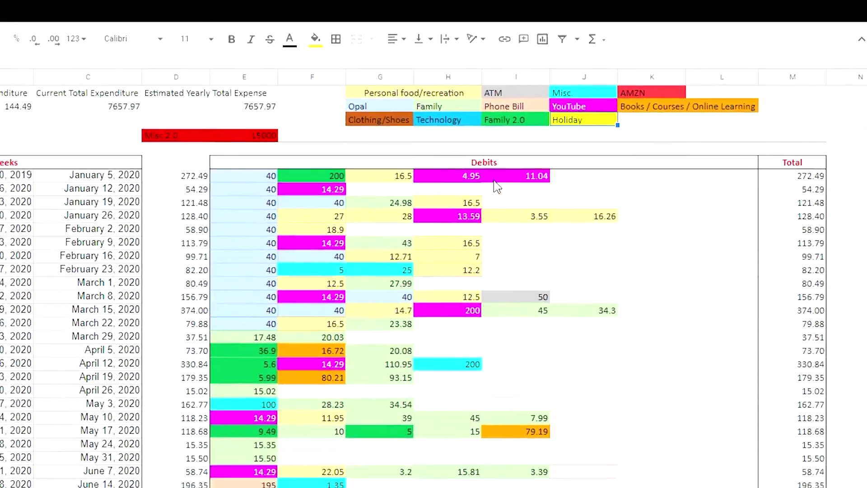
click(451, 221)
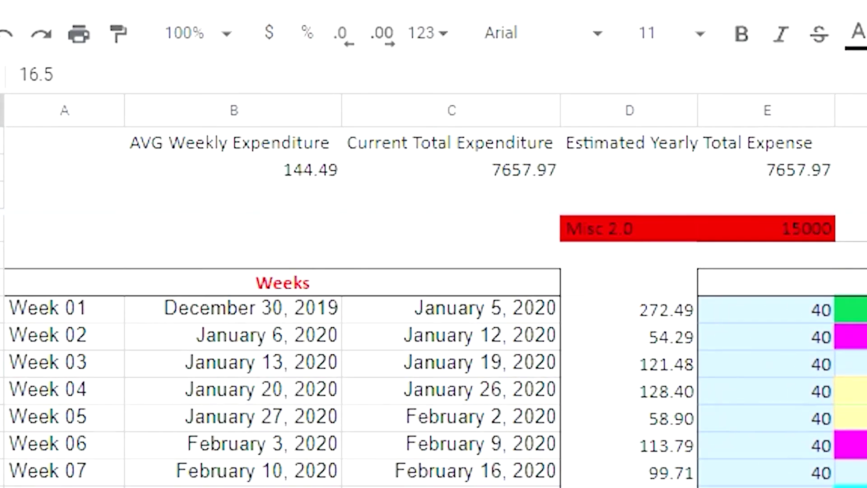
click(406, 176)
click(251, 180)
click(407, 178)
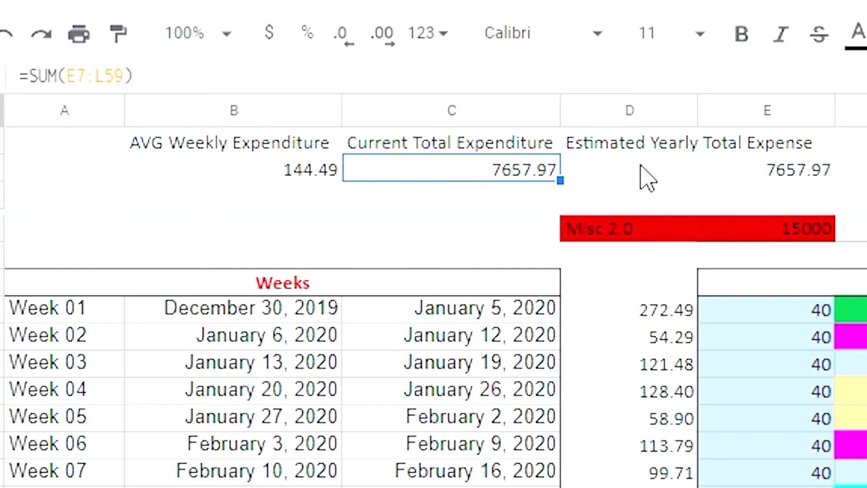
click(648, 178)
click(851, 178)
click(801, 177)
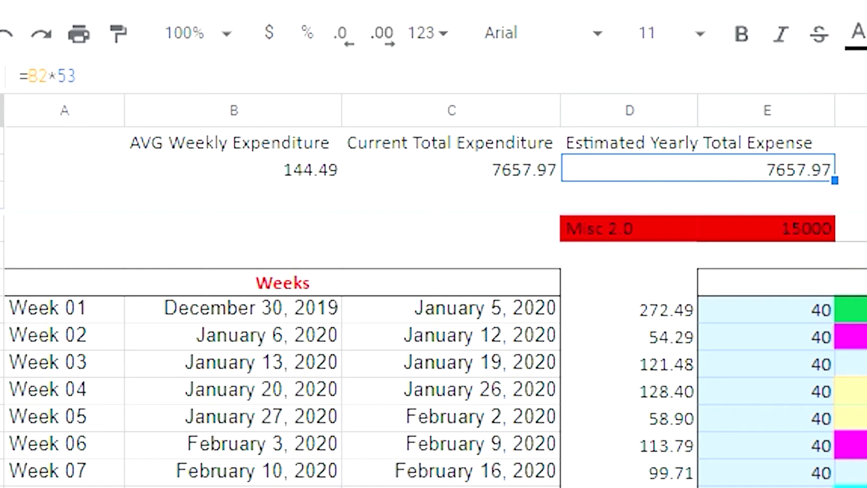
click(866, 334)
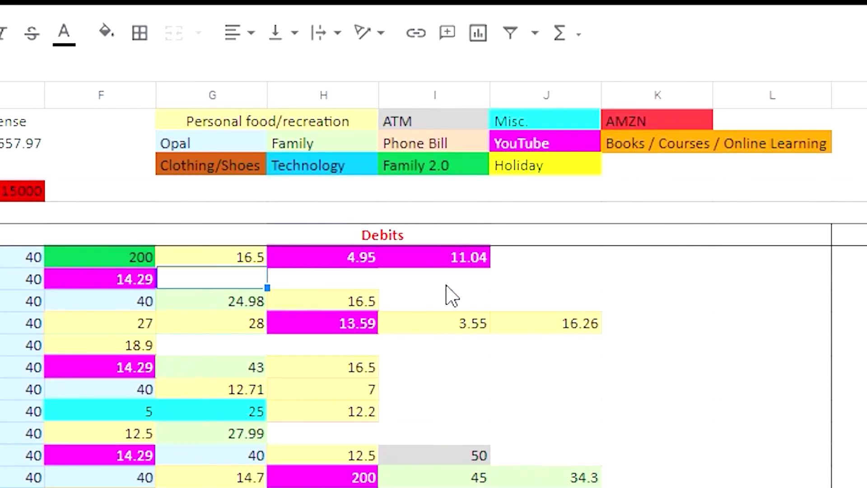
click(692, 167)
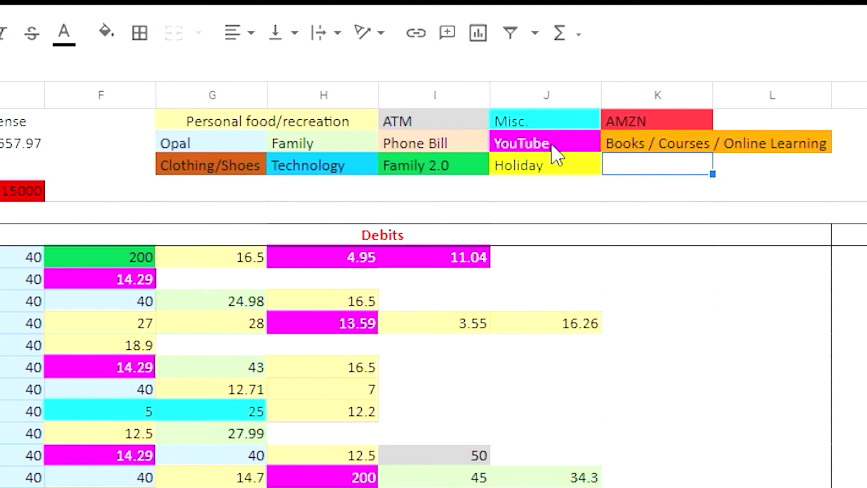
click(551, 145)
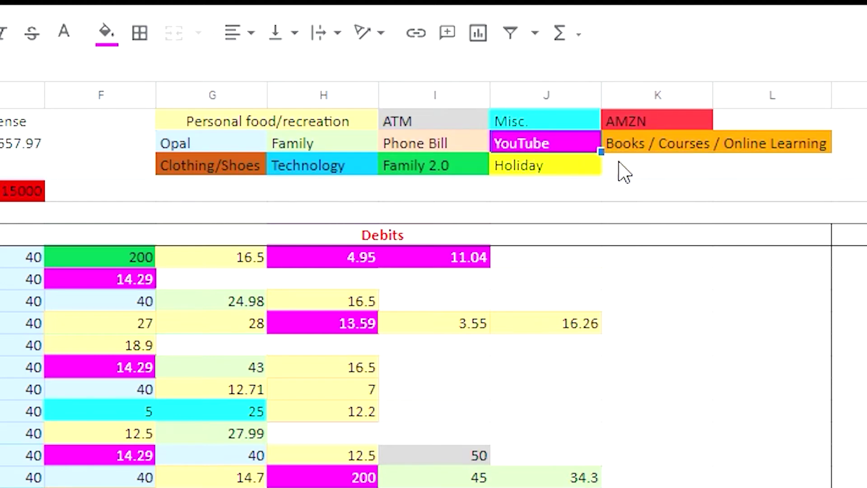
click(632, 120)
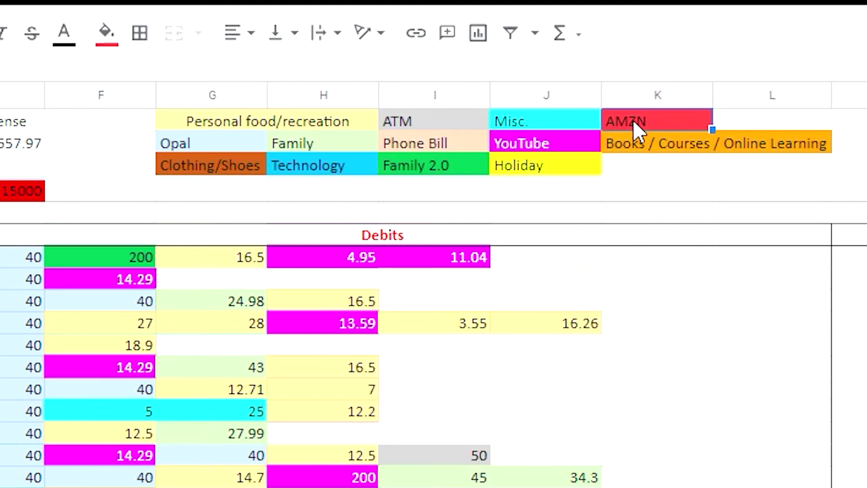
click(413, 170)
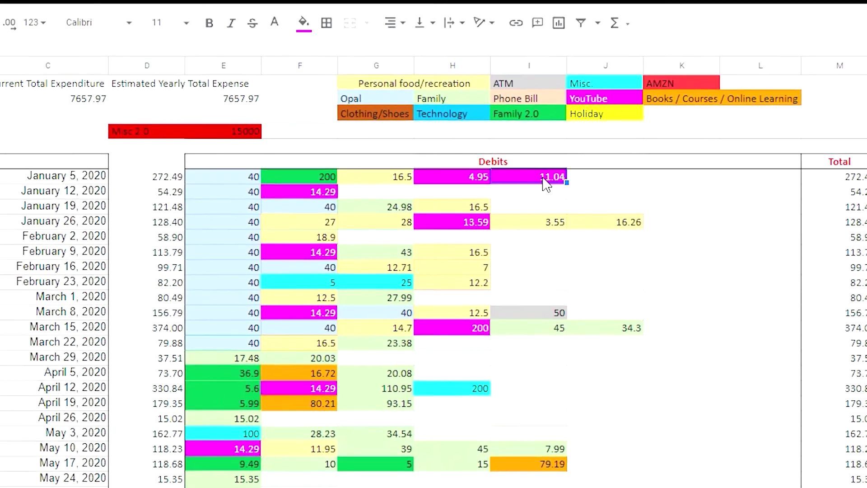
click(408, 205)
click(428, 151)
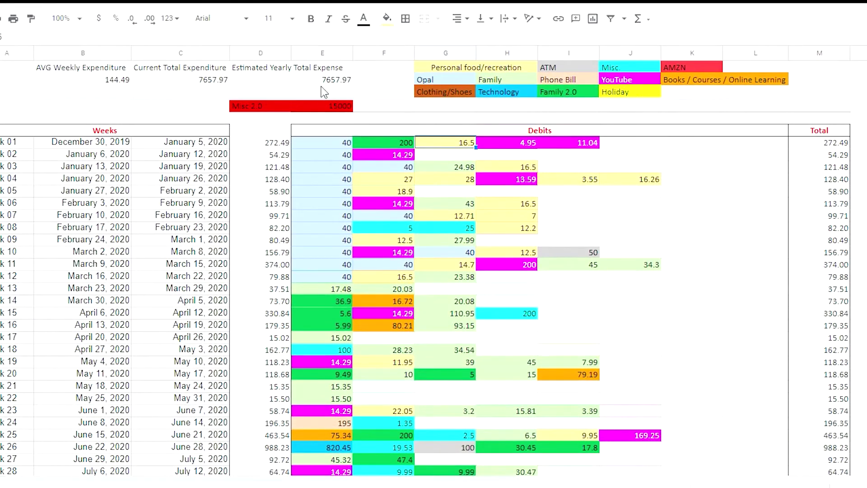
click(216, 143)
click(94, 144)
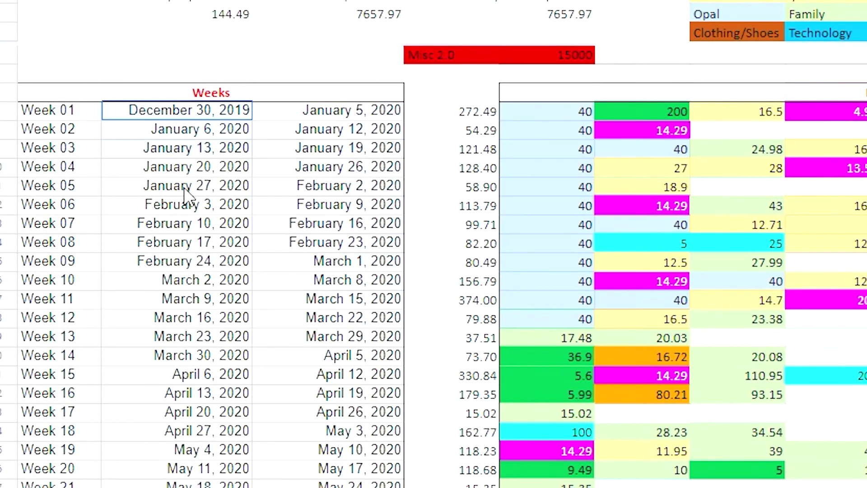
drag(196, 366, 397, 180)
click(348, 111)
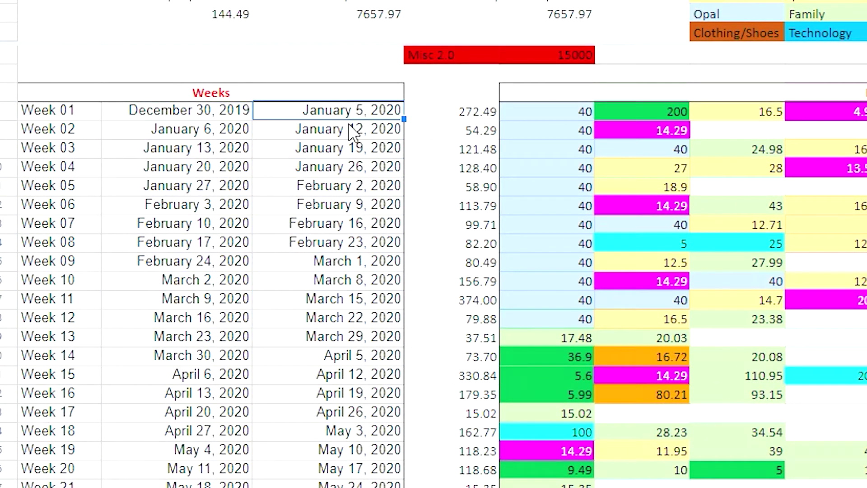
click(355, 133)
click(361, 153)
click(364, 170)
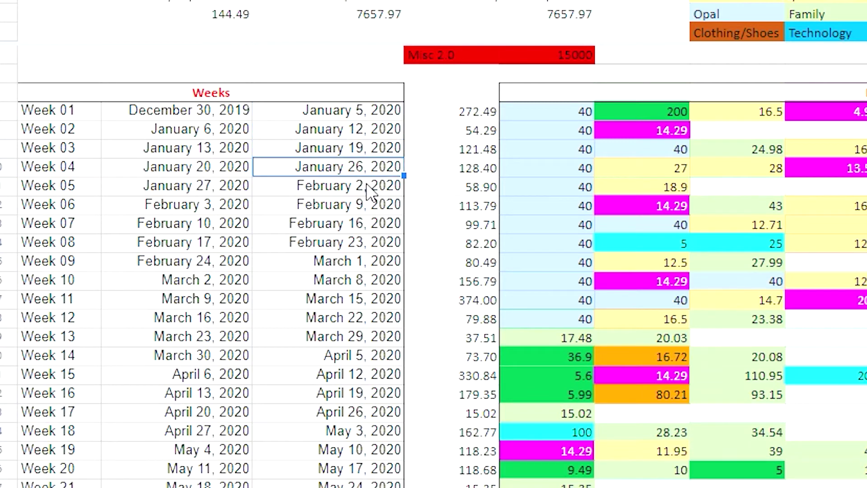
click(368, 185)
click(367, 204)
click(568, 117)
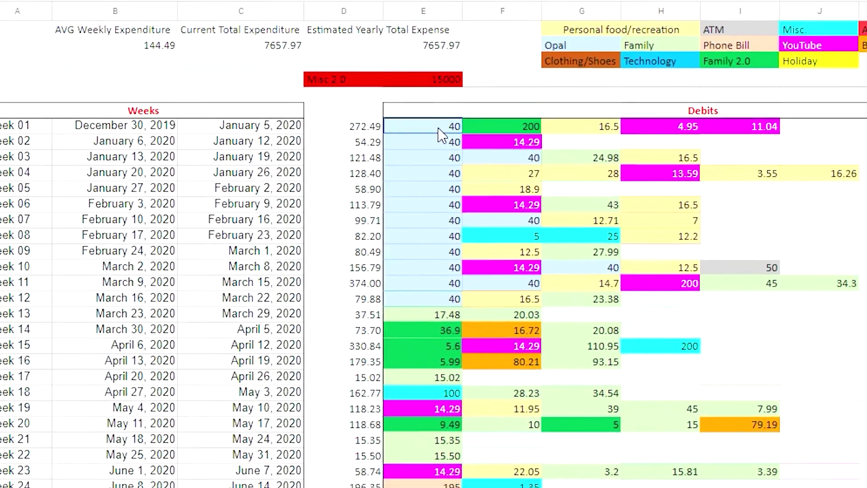
shift+click(779, 141)
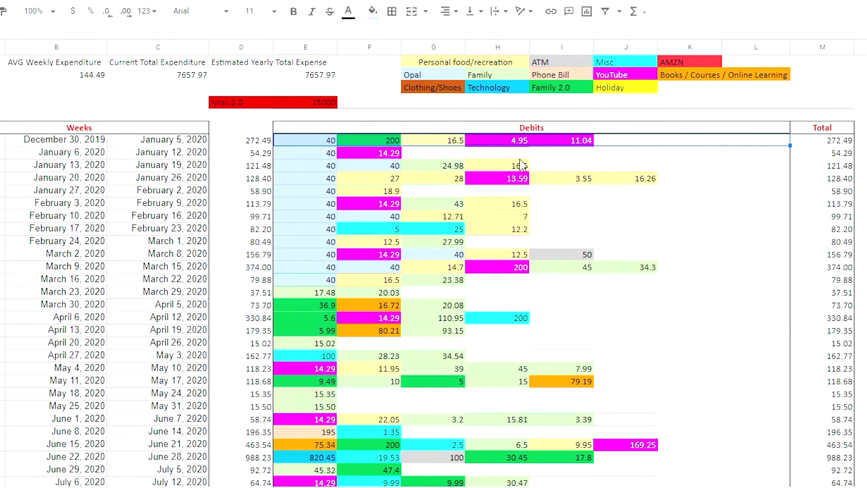
click(523, 155)
click(808, 141)
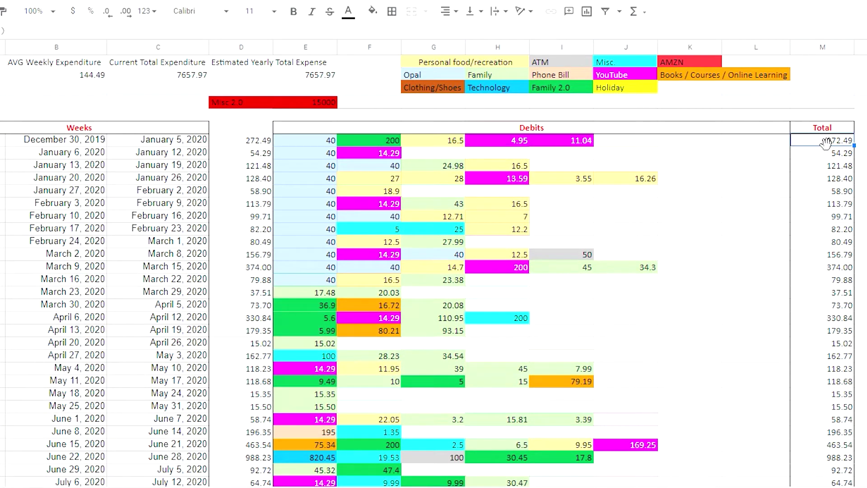
click(253, 144)
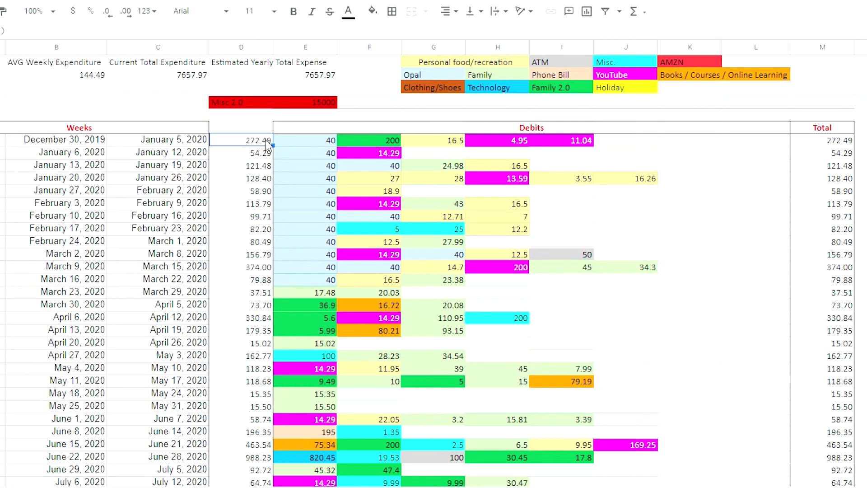
click(391, 142)
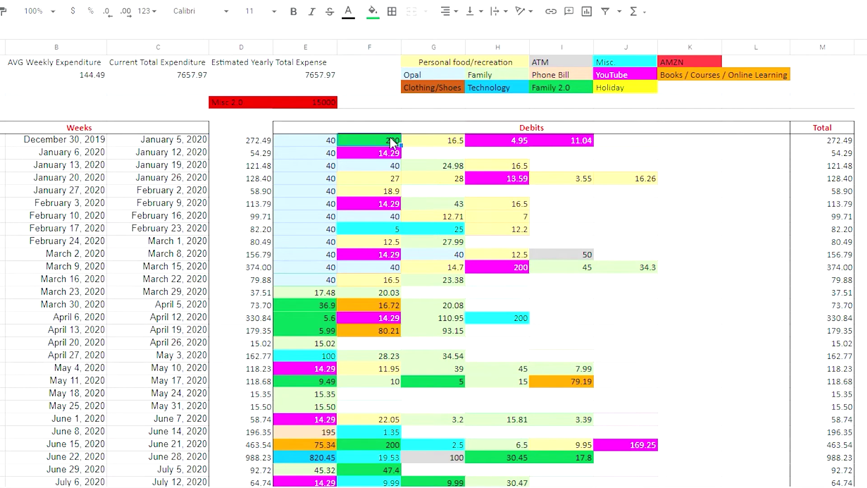
click(341, 143)
click(371, 142)
click(430, 144)
click(168, 141)
click(169, 153)
click(169, 166)
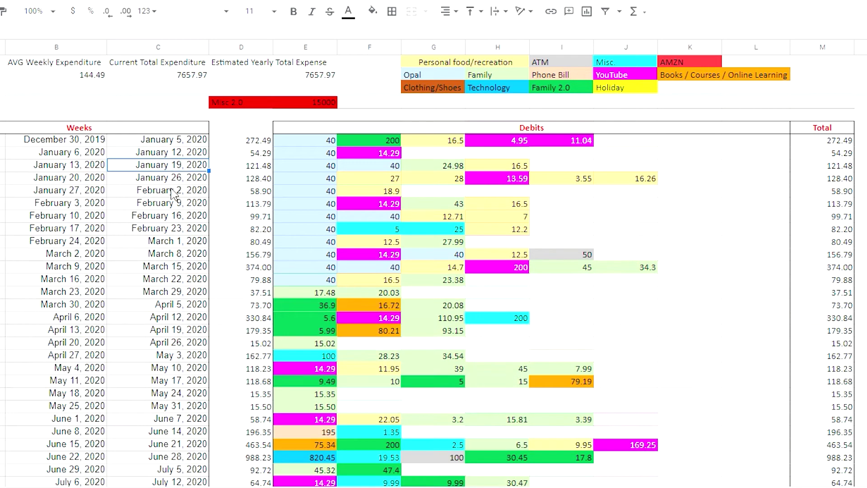
click(174, 191)
drag(304, 152, 612, 268)
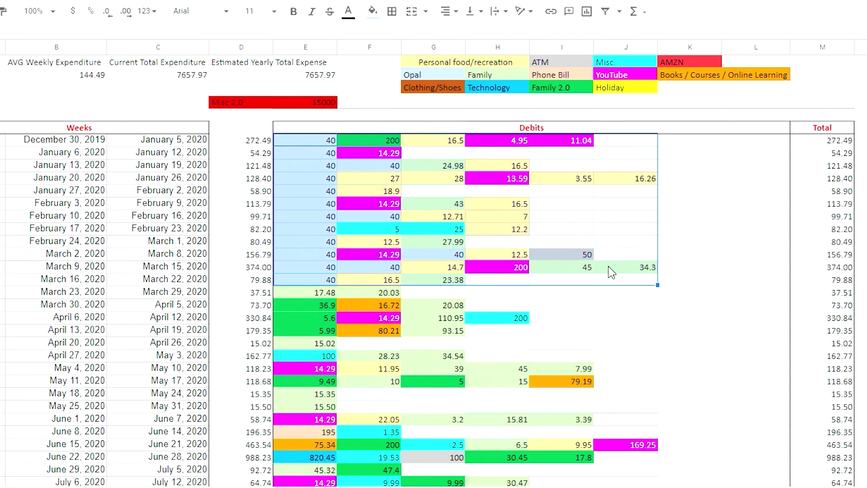
click(604, 257)
scroll(424, 213, down, 3)
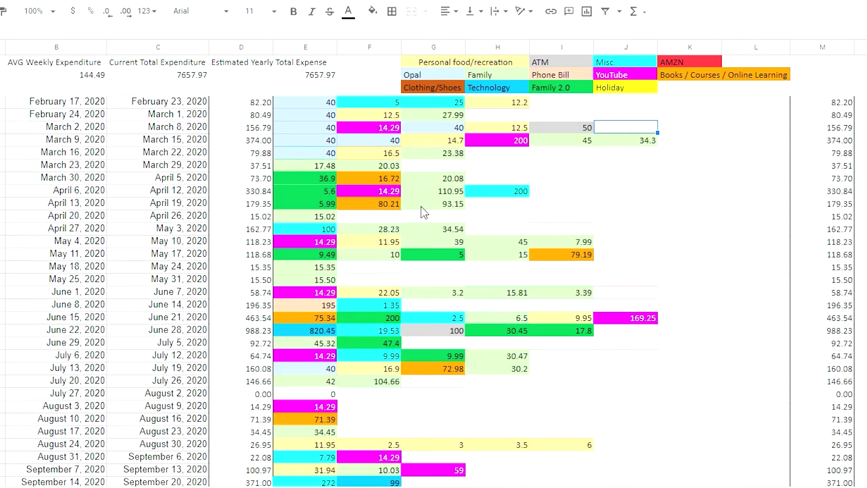
scroll(424, 212, up, 3)
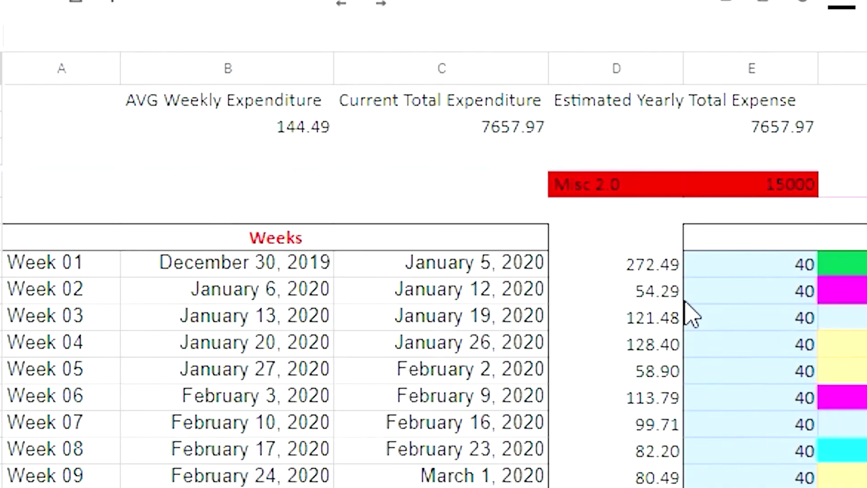
click(570, 108)
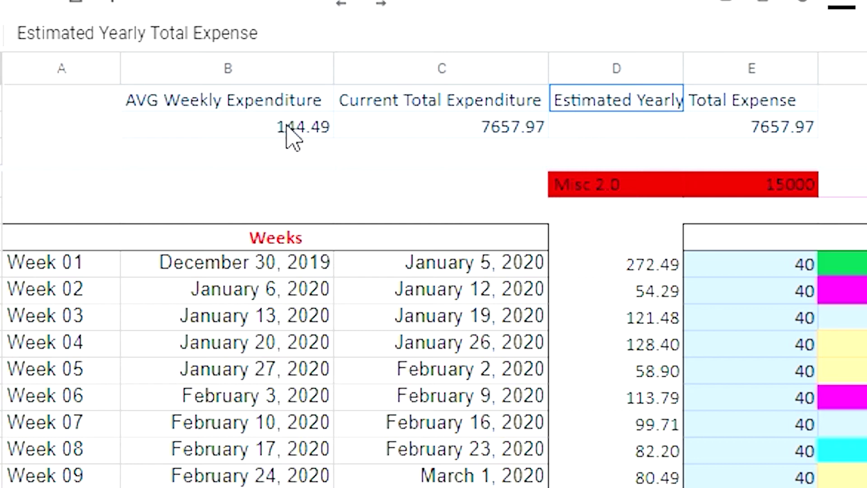
key(ctrl+a)
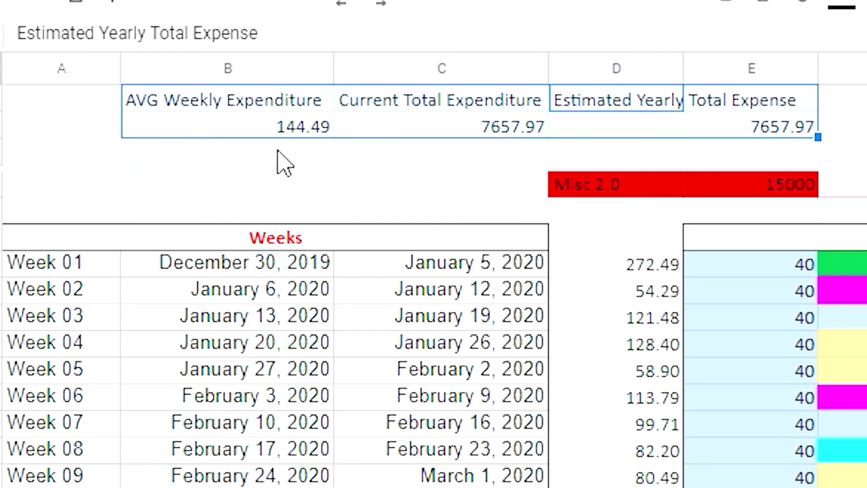
click(278, 151)
click(267, 105)
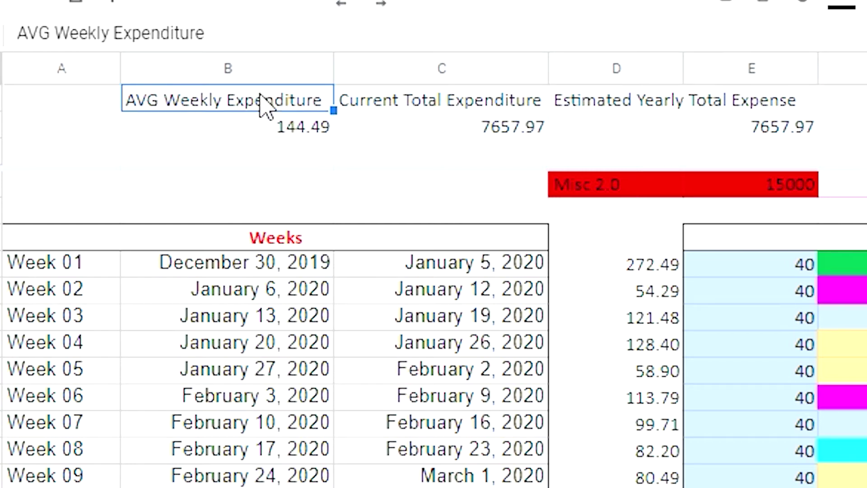
click(268, 134)
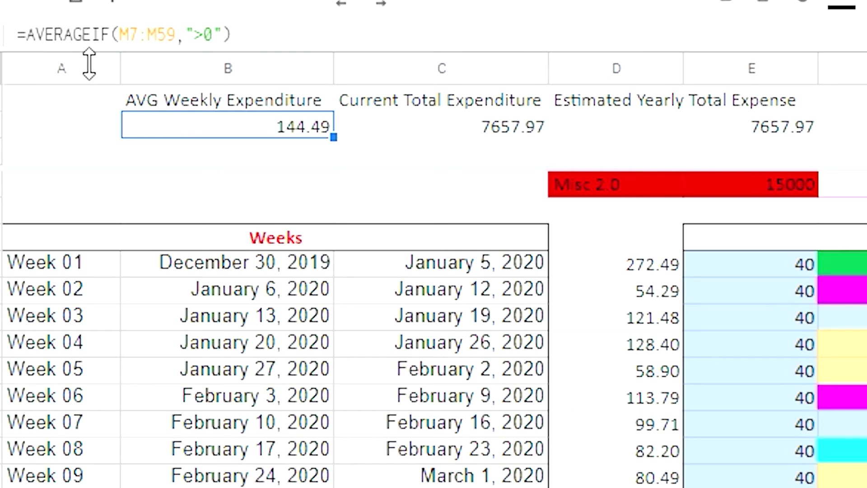
Step: Open the weekly average cell to inspect its =AVERAGEIF(M7:M59,">0") formula
double_click(221, 136)
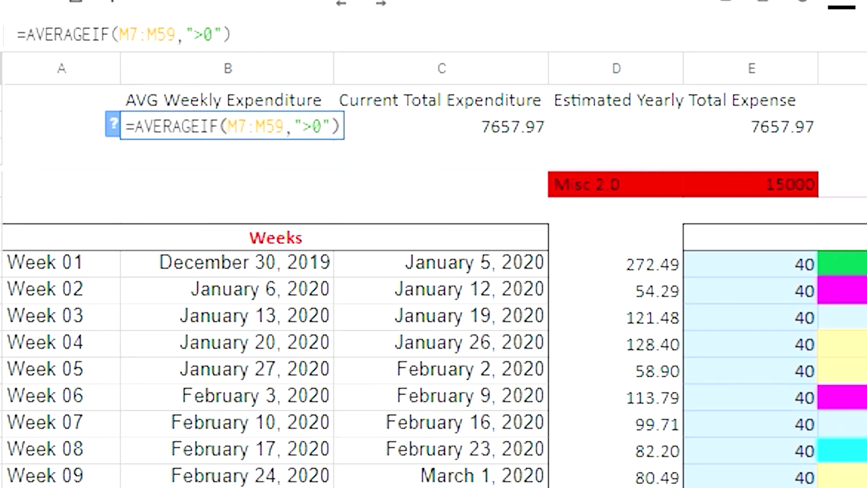
scroll(433, 330, down, 9)
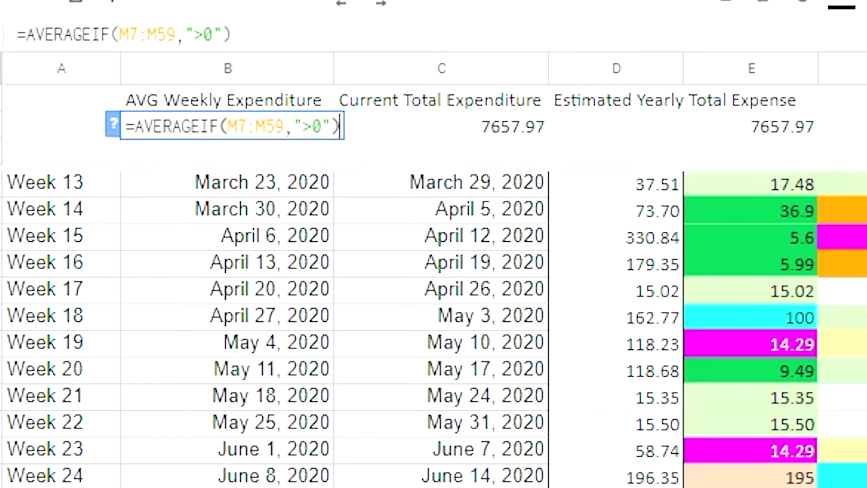
scroll(433, 330, down, 1)
scroll(433, 330, up, 10)
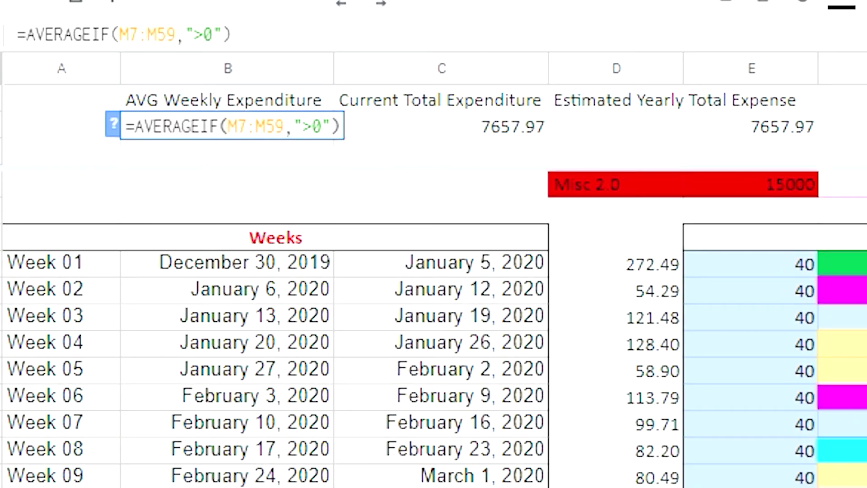
scroll(433, 330, down, 3)
scroll(433, 329, down, 1)
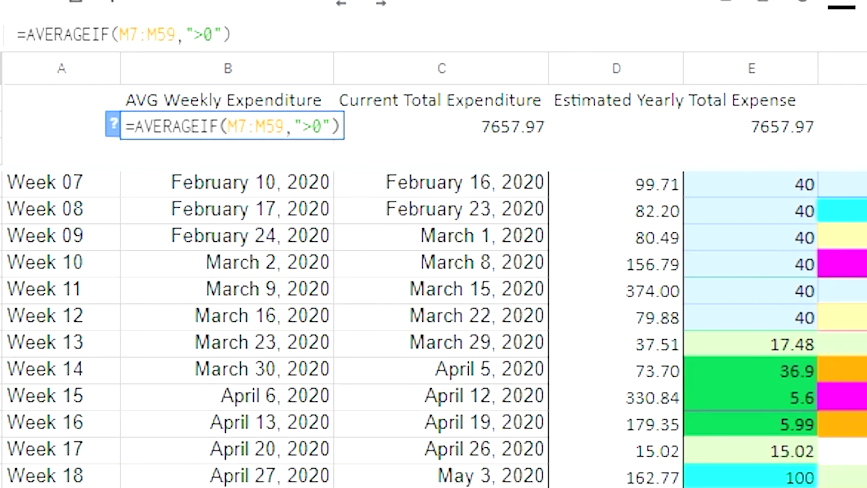
scroll(433, 329, up, 4)
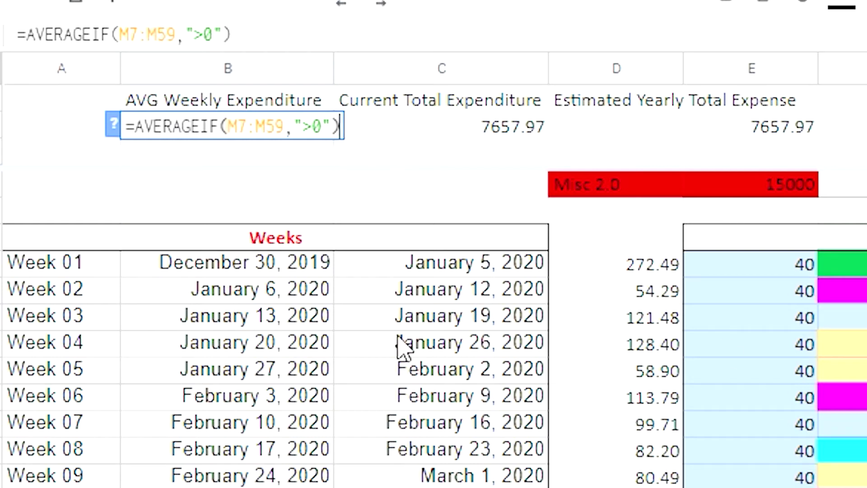
Step: Leave the formula showing 144.49 and select the Week 09 end date 01/03/2020
click(228, 301)
click(470, 474)
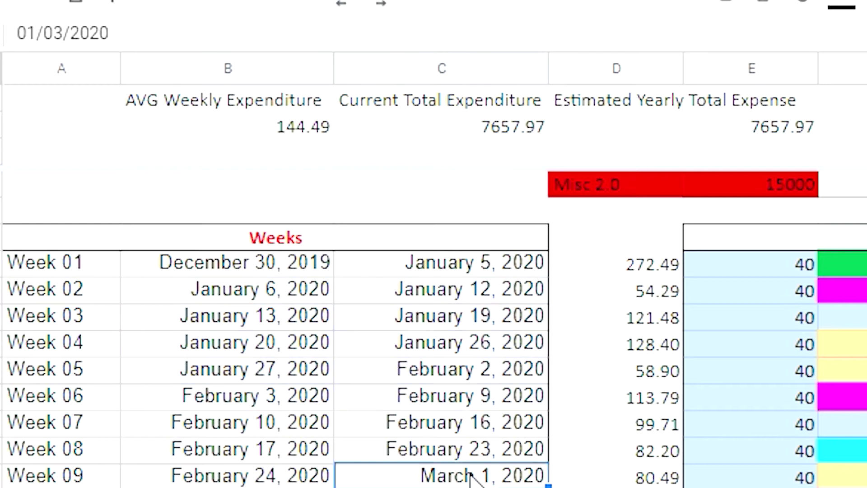
scroll(470, 474, down, 5)
scroll(470, 474, down, 1)
scroll(470, 474, up, 4)
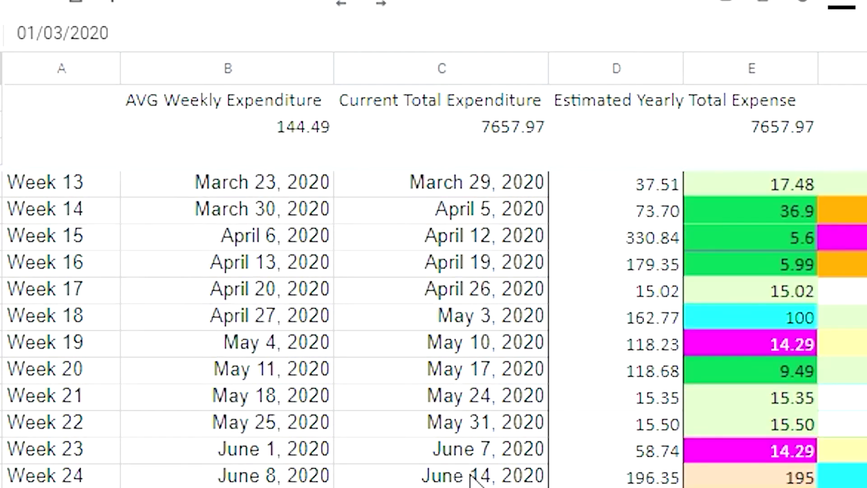
scroll(470, 476, up, 2)
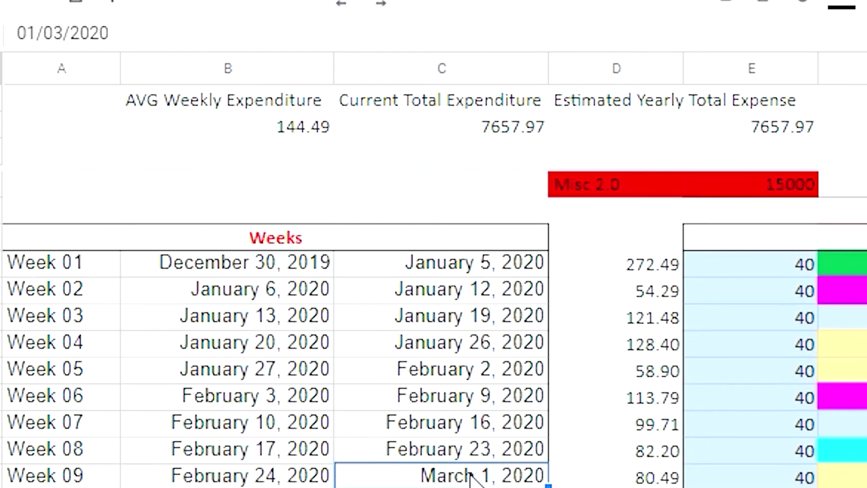
click(461, 131)
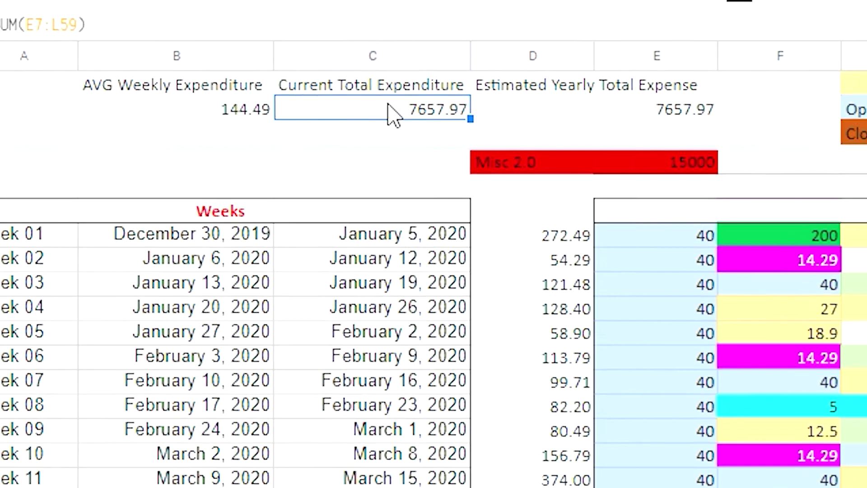
double_click(390, 108)
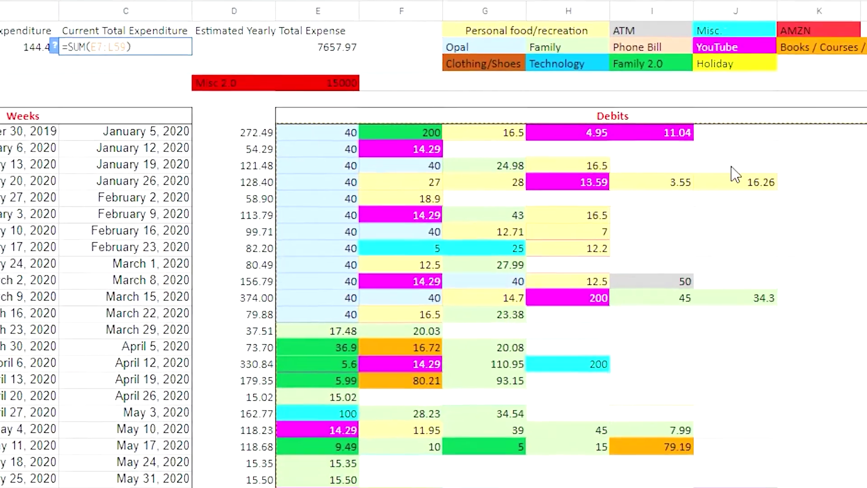
scroll(745, 126, down, 2)
scroll(746, 126, down, 6)
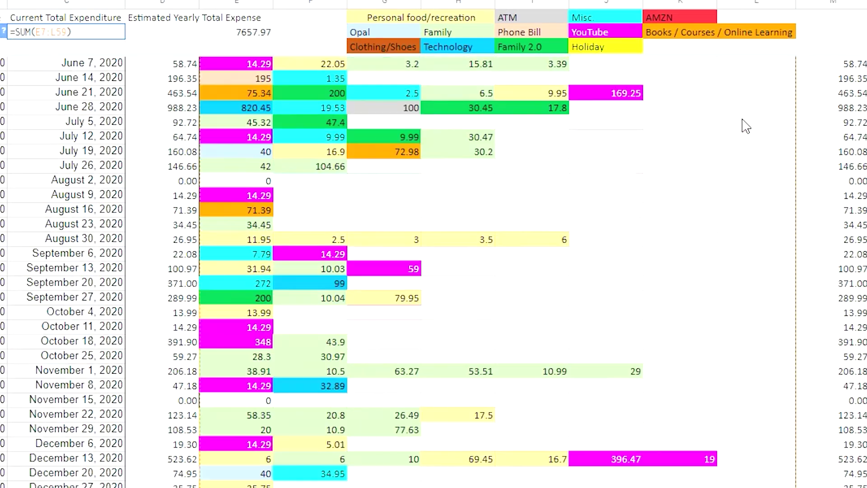
scroll(507, 276, down, 1)
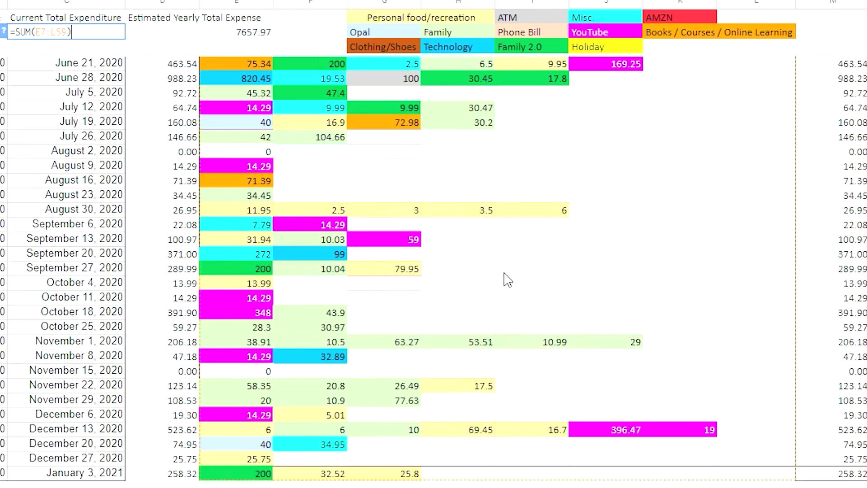
scroll(508, 279, up, 8)
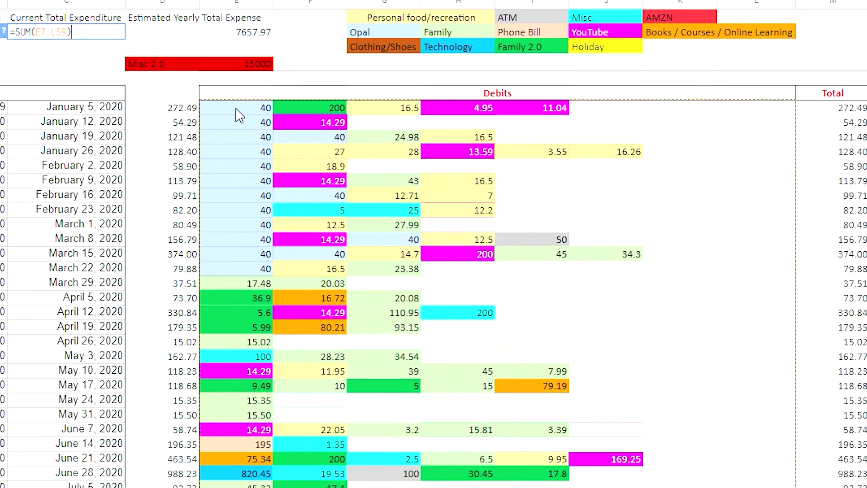
key(Escape)
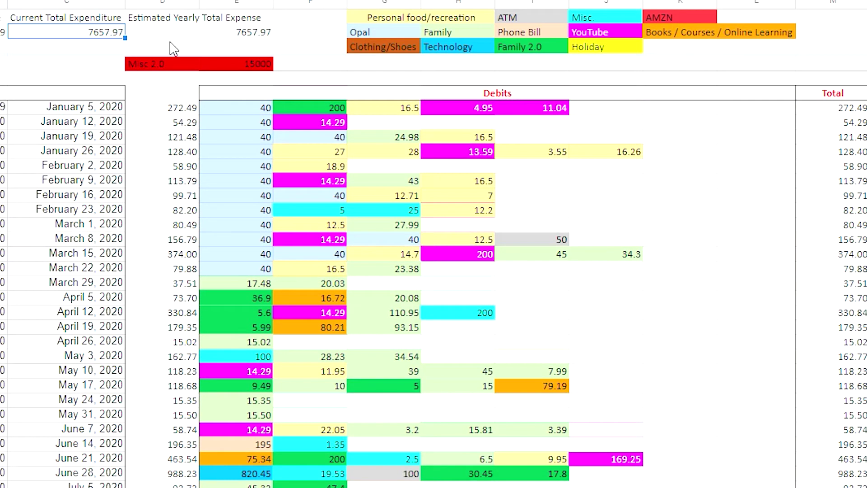
scroll(476, 242, down, 7)
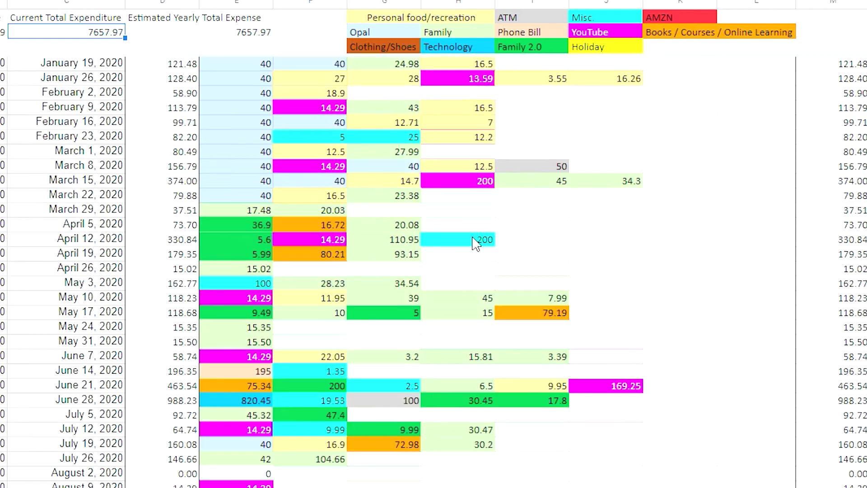
scroll(474, 242, up, 6)
scroll(474, 242, up, 1)
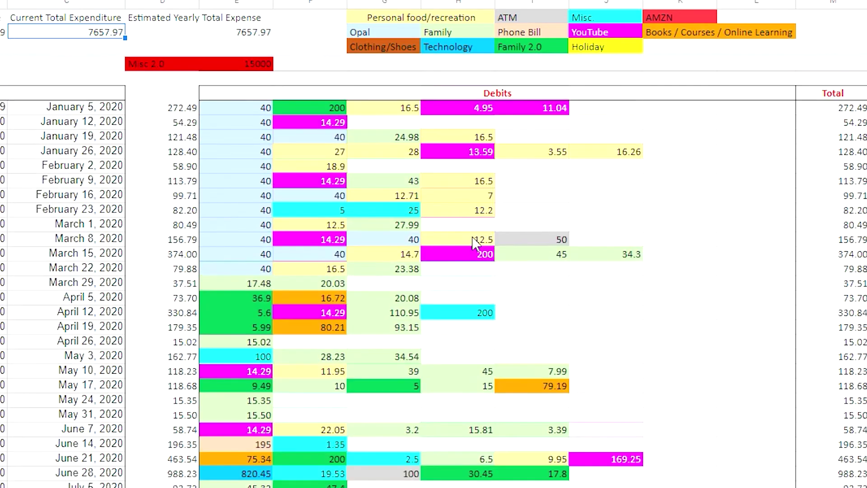
click(171, 32)
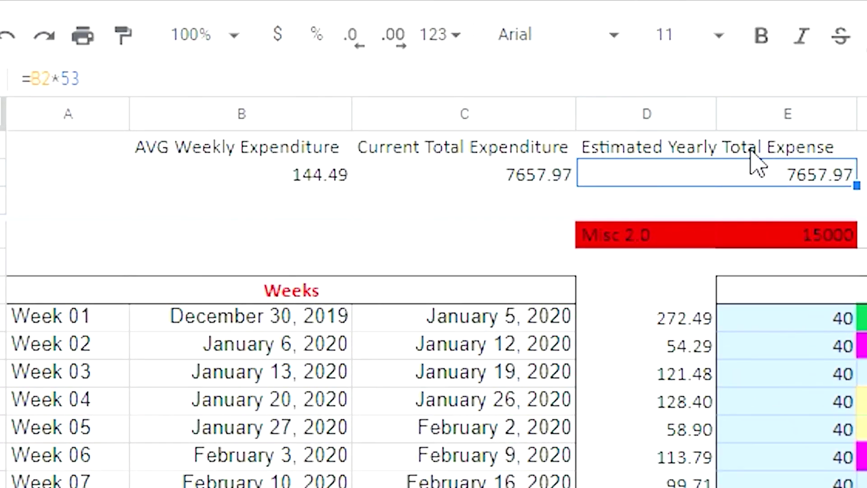
key(Up)
key(Down)
double_click(740, 183)
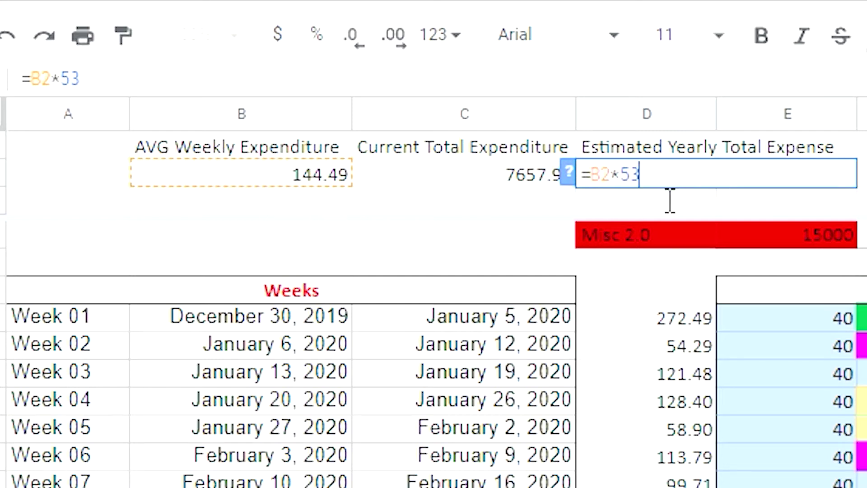
click(650, 208)
scroll(500, 360, down, 10)
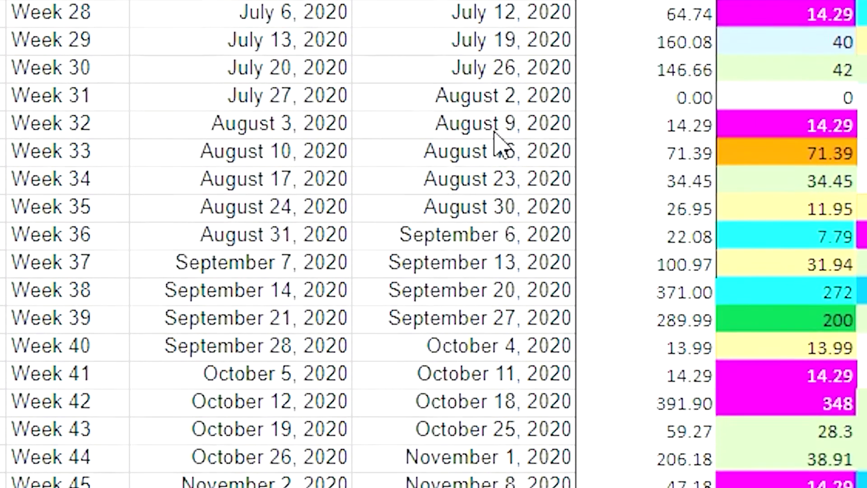
scroll(494, 135, down, 4)
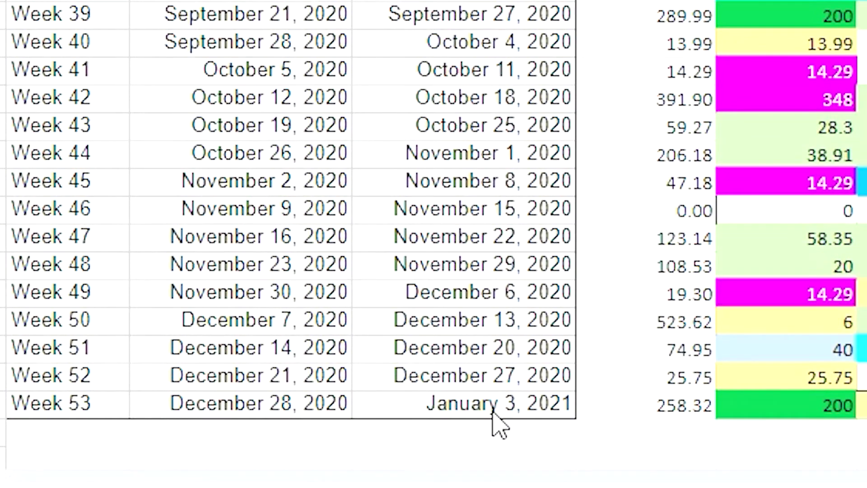
scroll(403, 213, up, 11)
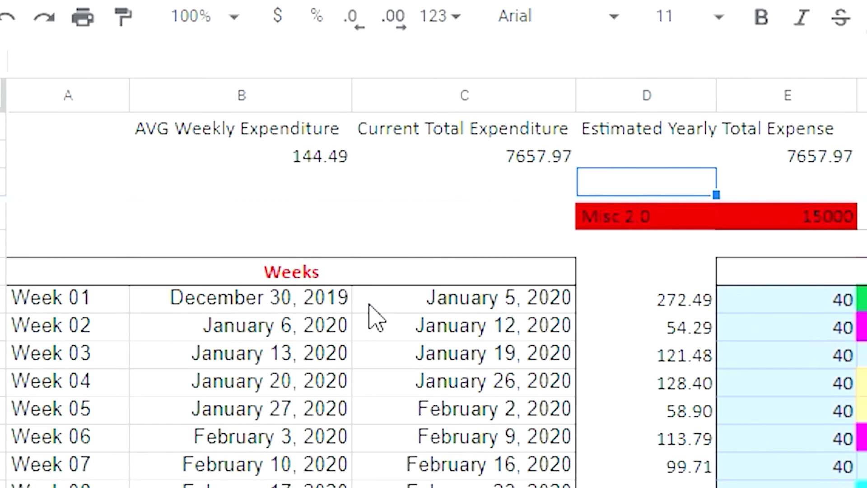
scroll(425, 312, down, 4)
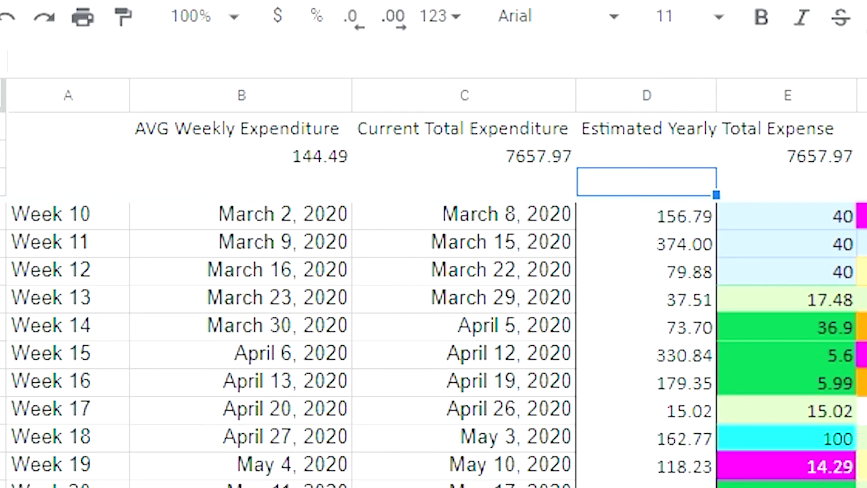
scroll(424, 311, down, 6)
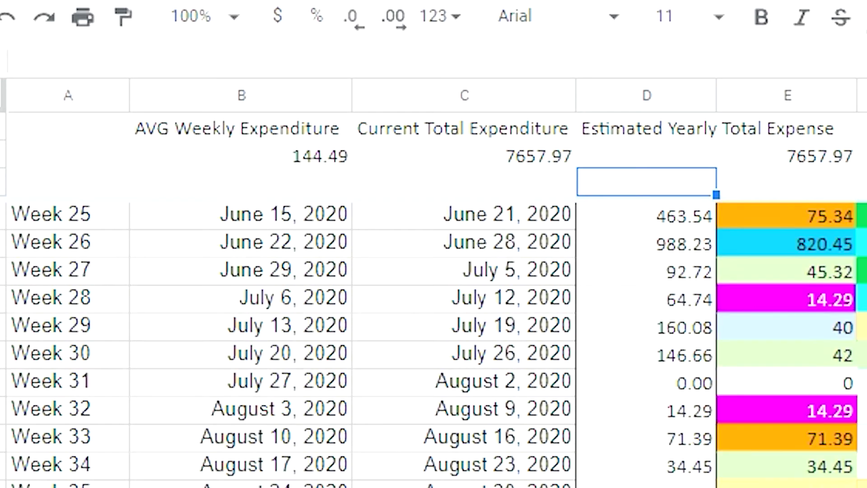
scroll(425, 312, up, 9)
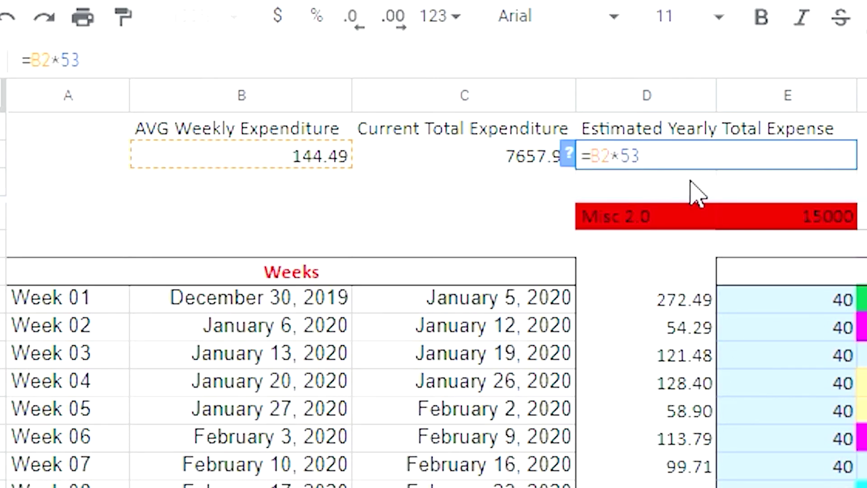
key(Return)
click(242, 297)
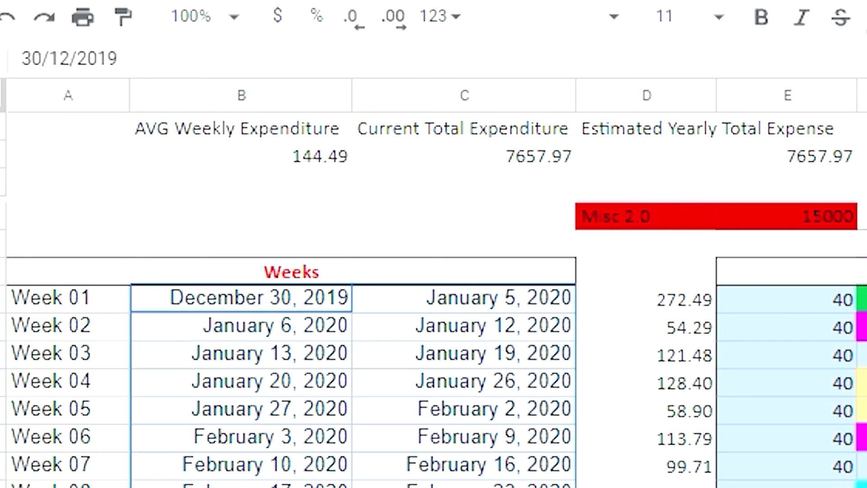
click(520, 445)
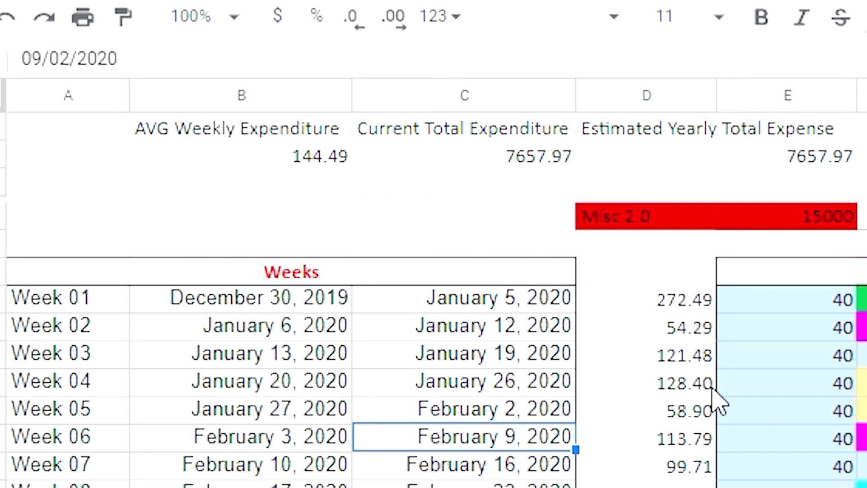
scroll(714, 399, down, 3)
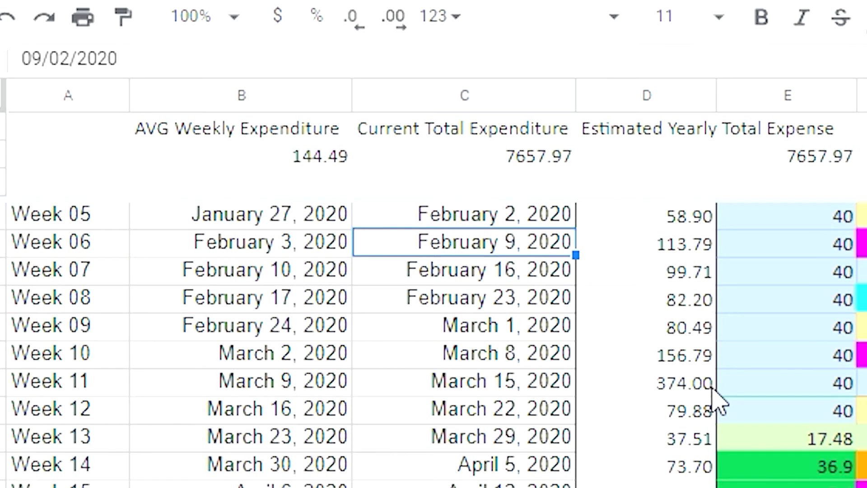
scroll(715, 399, up, 3)
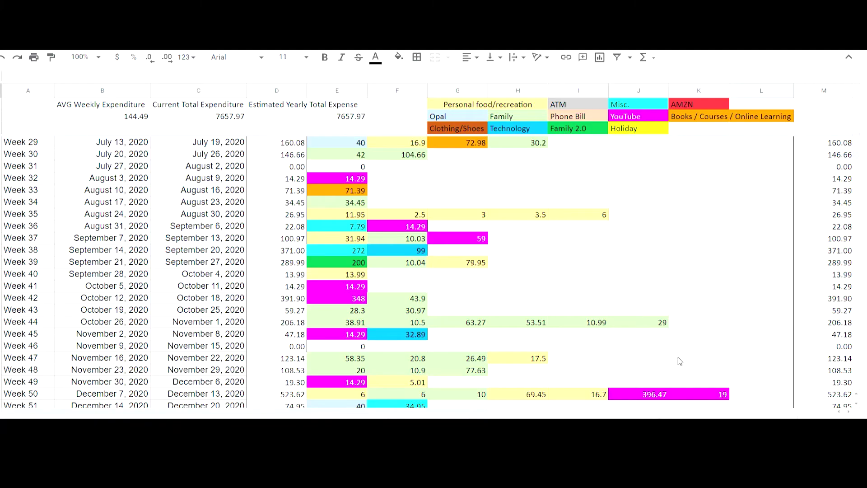
Step: Scroll to the final week, December 28, 2020–January 3, 2021 (258.32), and the category totals
scroll(634, 344, down, 3)
scroll(635, 344, up, 7)
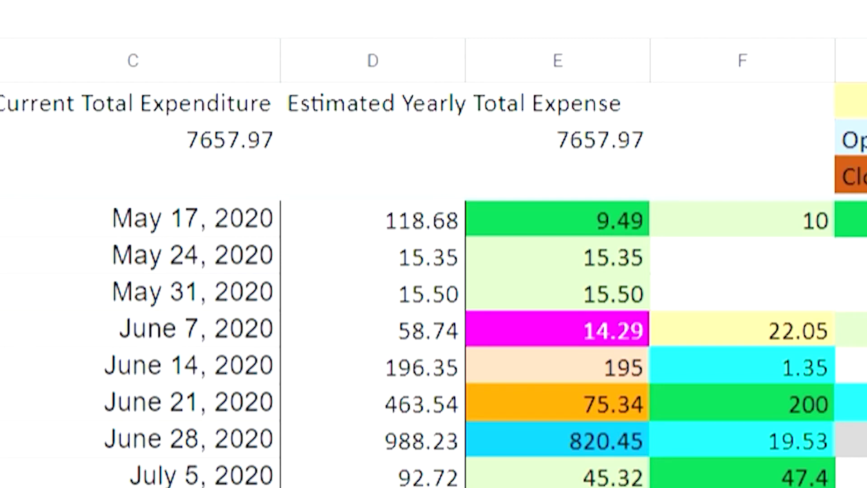
scroll(433, 343, down, 5)
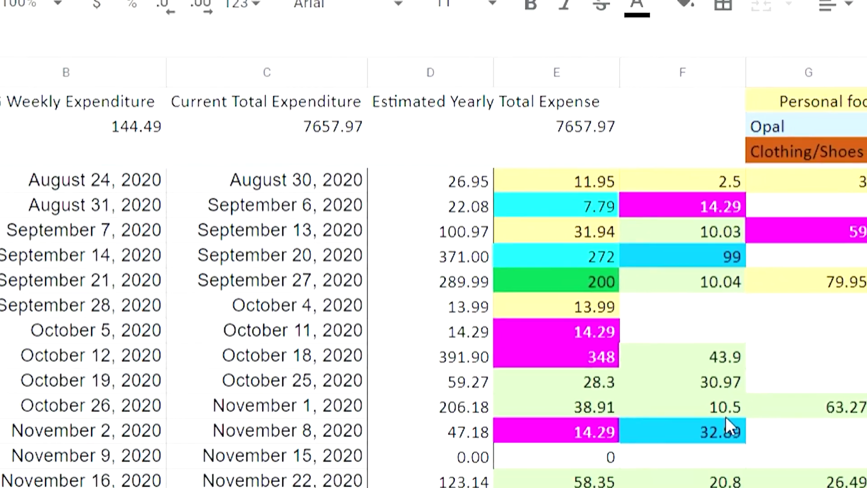
scroll(767, 311, down, 2)
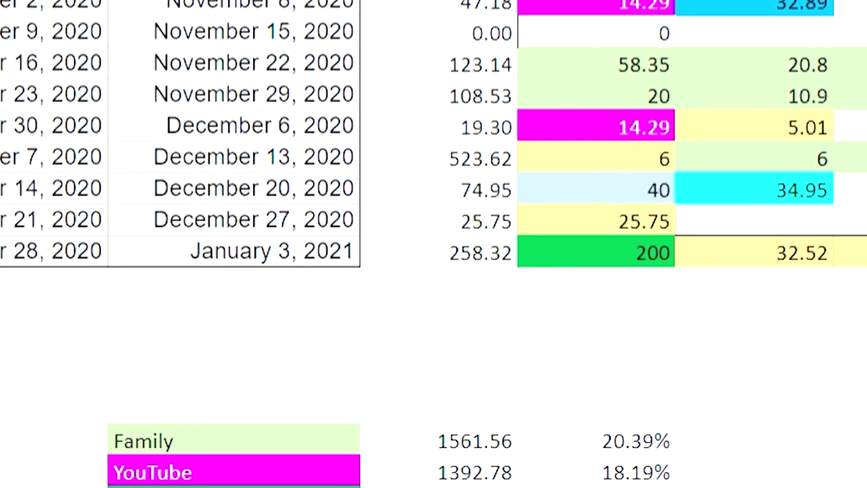
Step: Inspect the 396.47 debit and the Family (20.39%) and Family 2.0 (12.65%) shares
click(808, 206)
scroll(808, 212, up, 2)
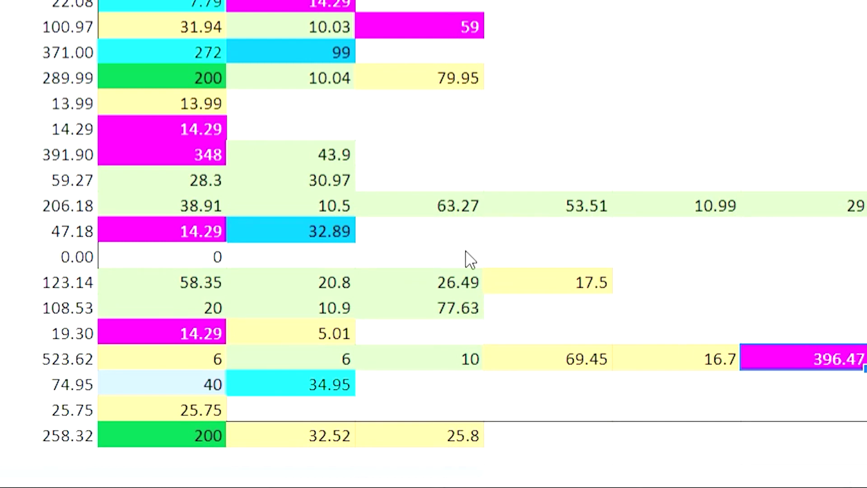
scroll(557, 289, down, 4)
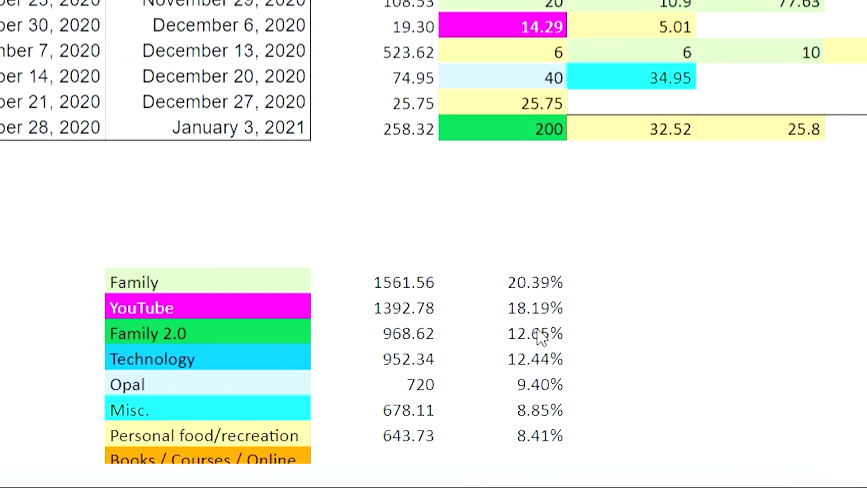
click(513, 291)
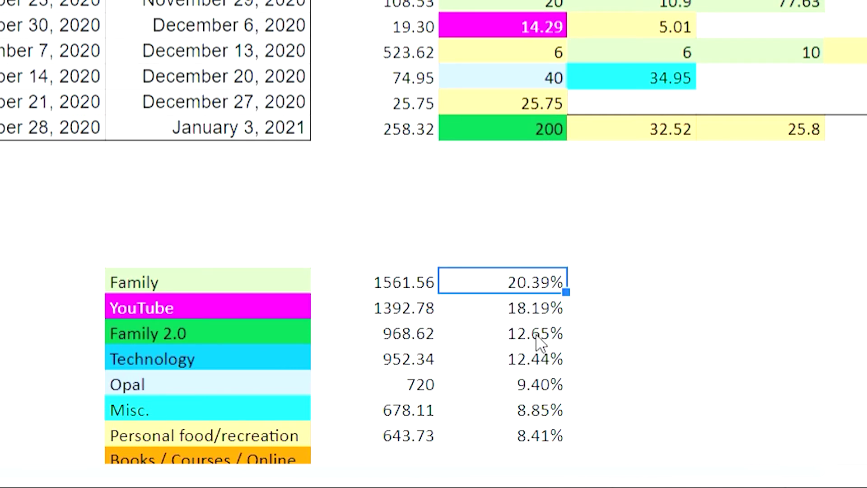
click(537, 338)
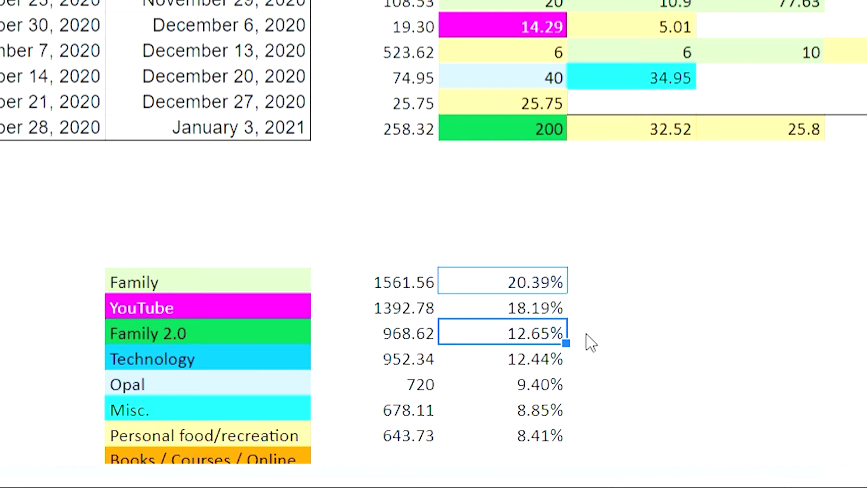
click(679, 333)
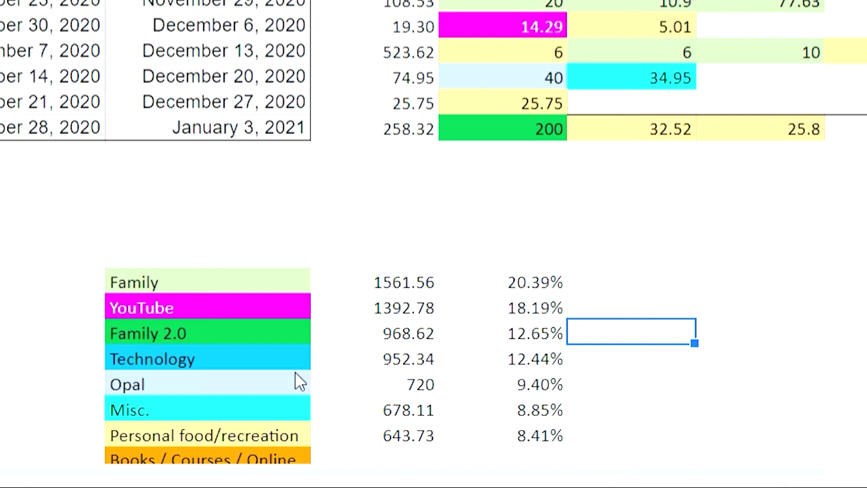
Step: Highlight the Technology total 952.34 with its 12.44% share, then the Opal 9.40% share
drag(223, 366, 405, 367)
click(424, 368)
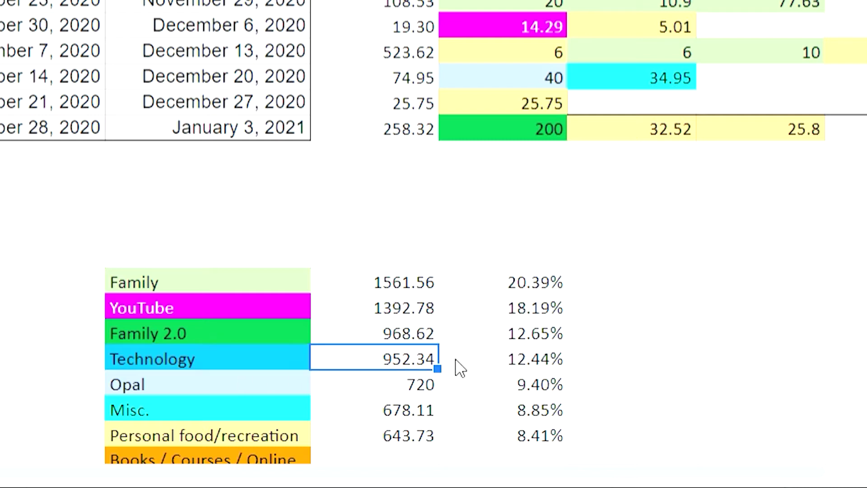
click(521, 368)
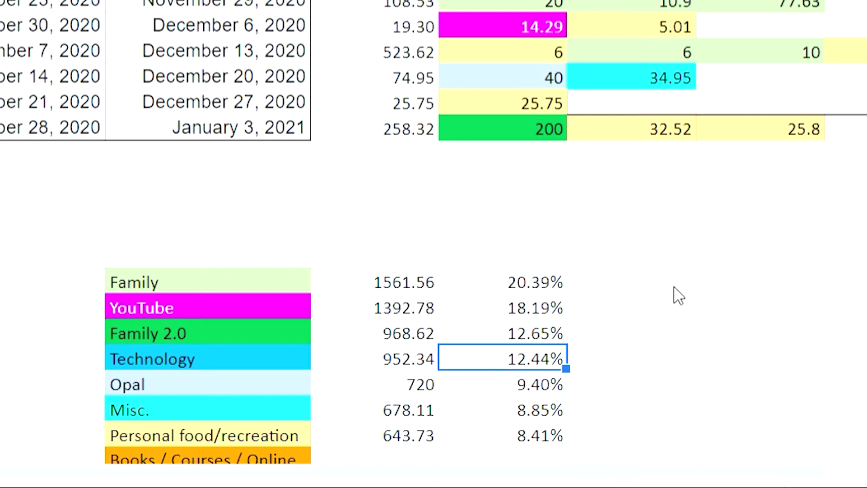
scroll(673, 287, up, 10)
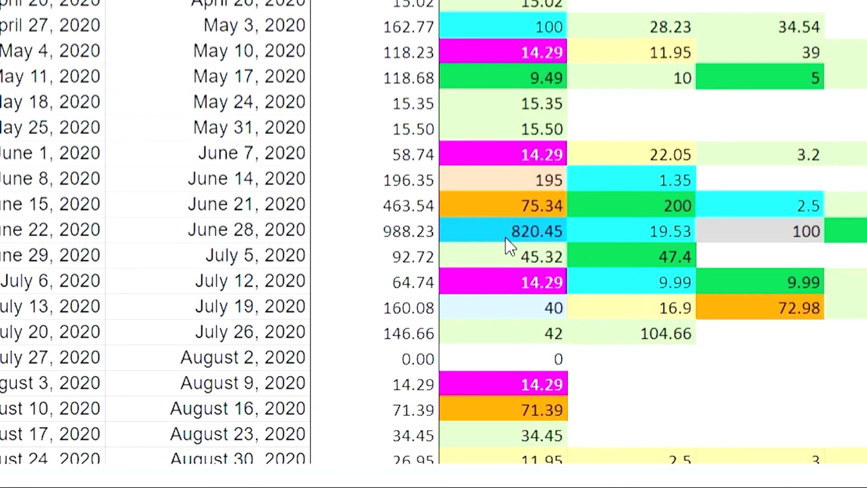
scroll(575, 255, up, 5)
scroll(575, 259, down, 20)
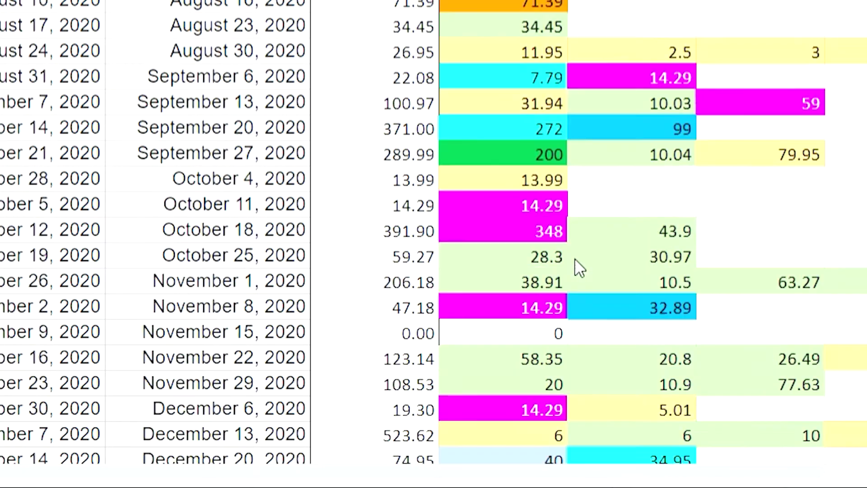
scroll(559, 257, up, 1)
click(501, 289)
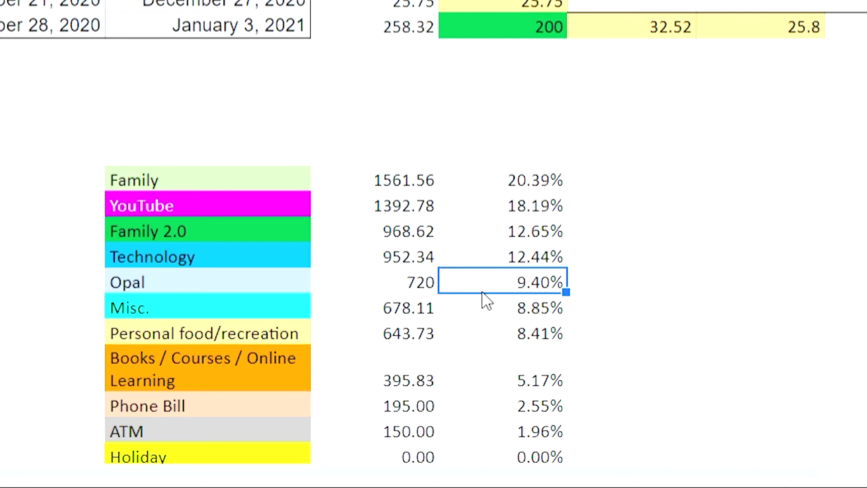
Step: Select the twelve weekly 40 debits from January to March, the 16.5 and December 14 debits
scroll(491, 295, up, 1)
scroll(491, 296, up, 18)
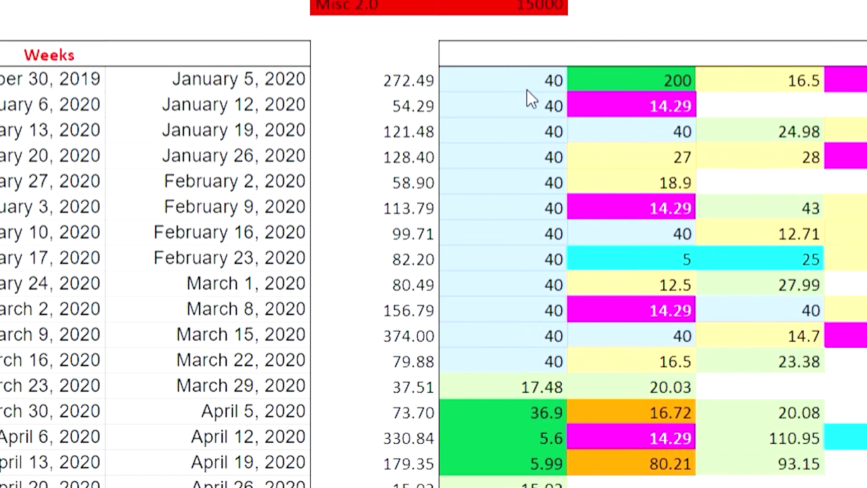
drag(526, 85, 543, 359)
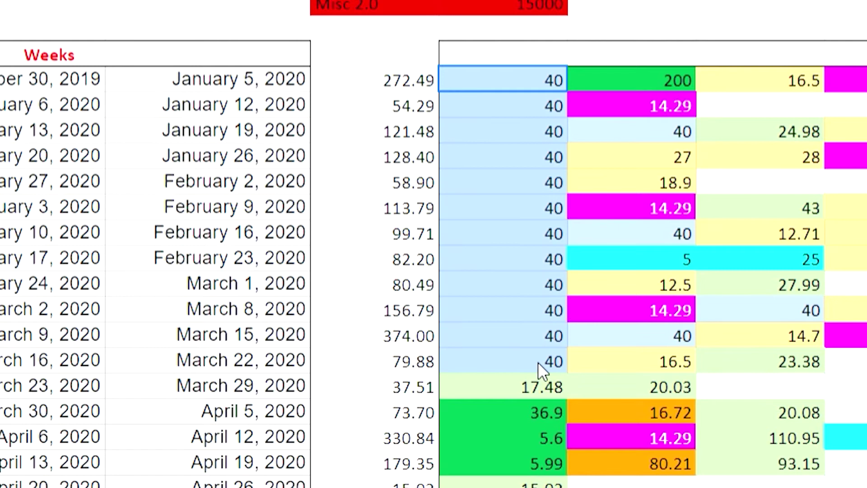
click(646, 362)
scroll(510, 282, down, 2)
scroll(512, 244, down, 2)
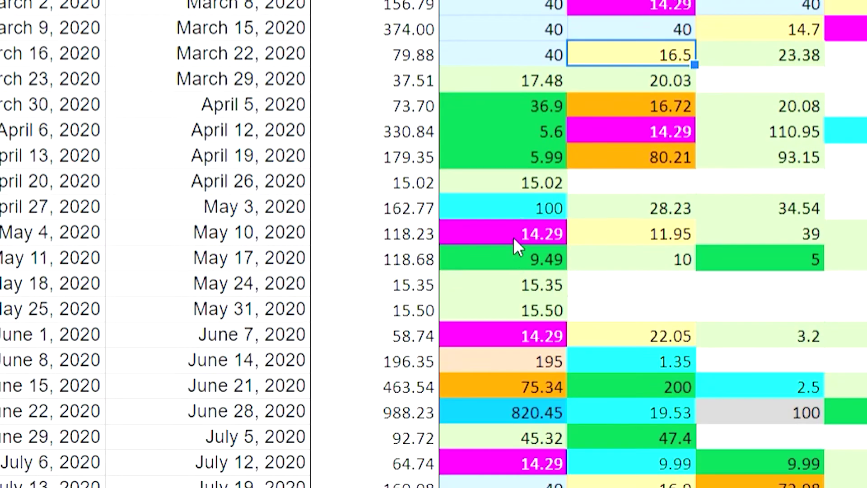
scroll(524, 280, down, 1)
scroll(538, 416, down, 7)
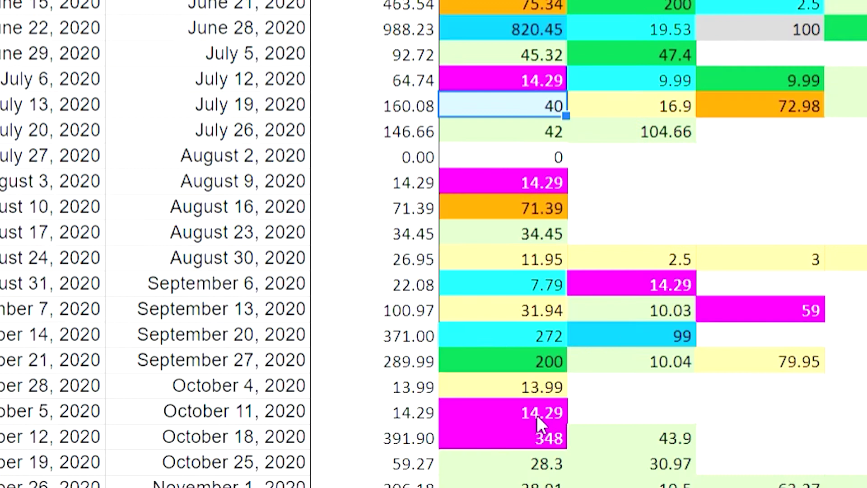
click(530, 435)
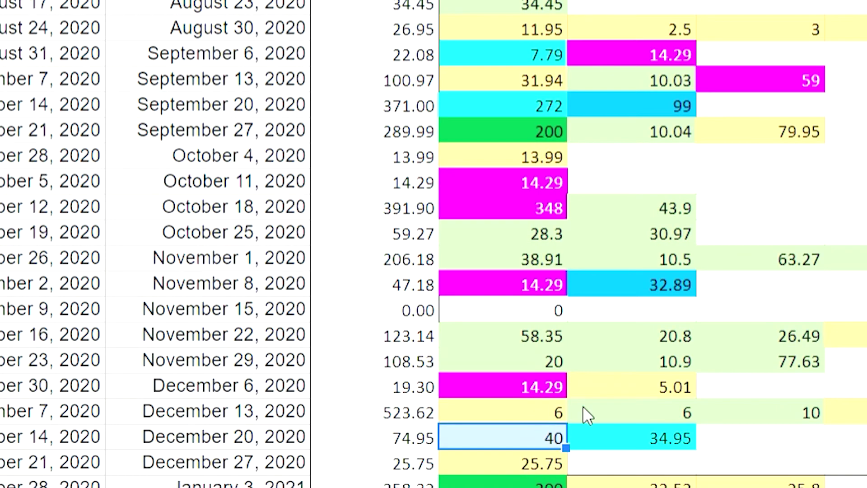
scroll(582, 412, up, 5)
scroll(585, 413, down, 6)
scroll(584, 413, down, 3)
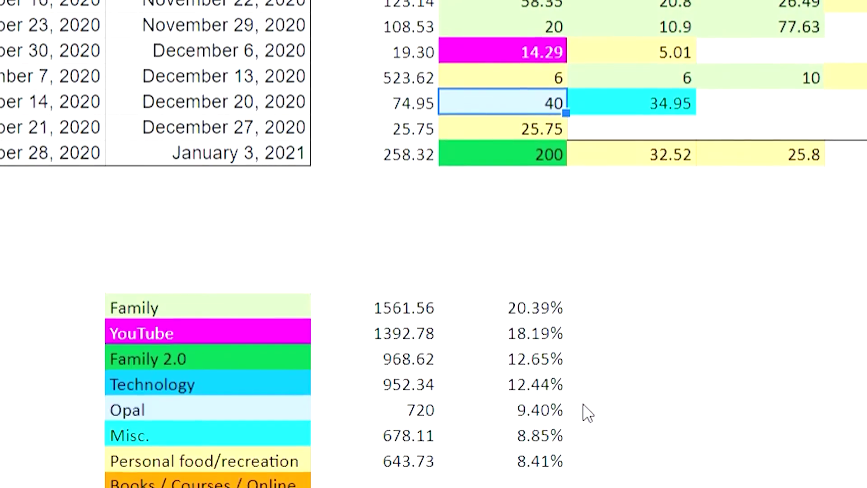
Step: Highlight the Misc. total 678.11 and the Personal food/recreation total 643.73
click(411, 434)
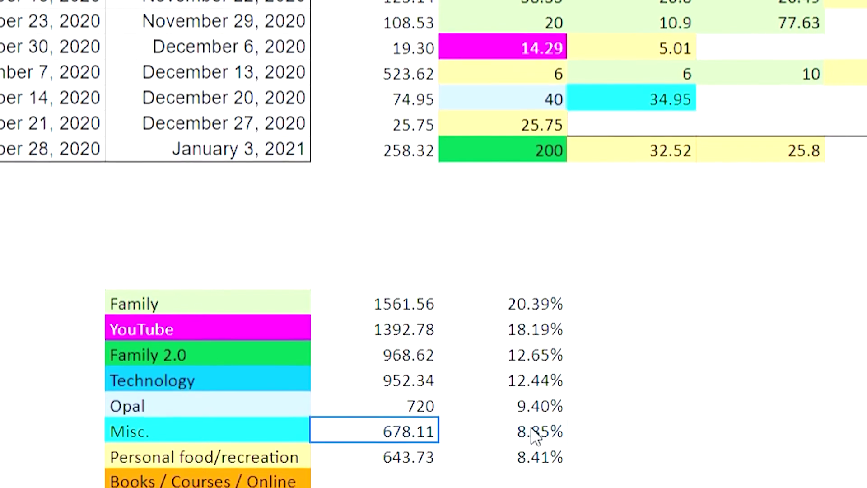
click(413, 462)
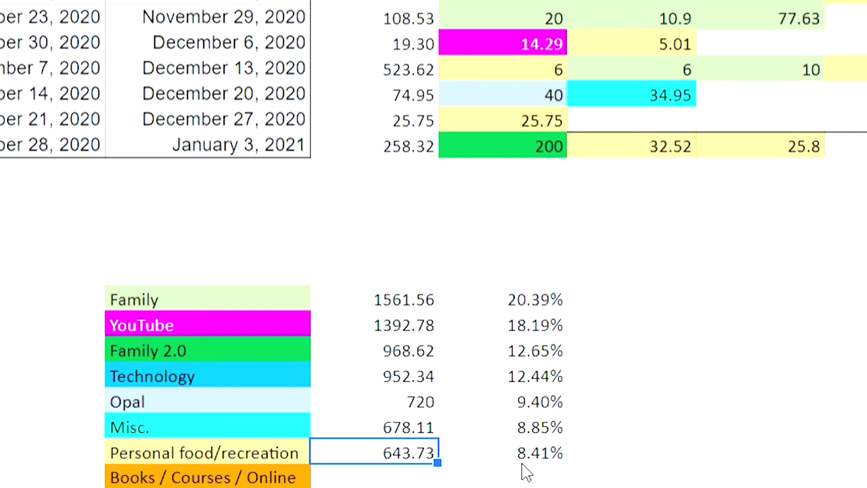
scroll(607, 449, up, 9)
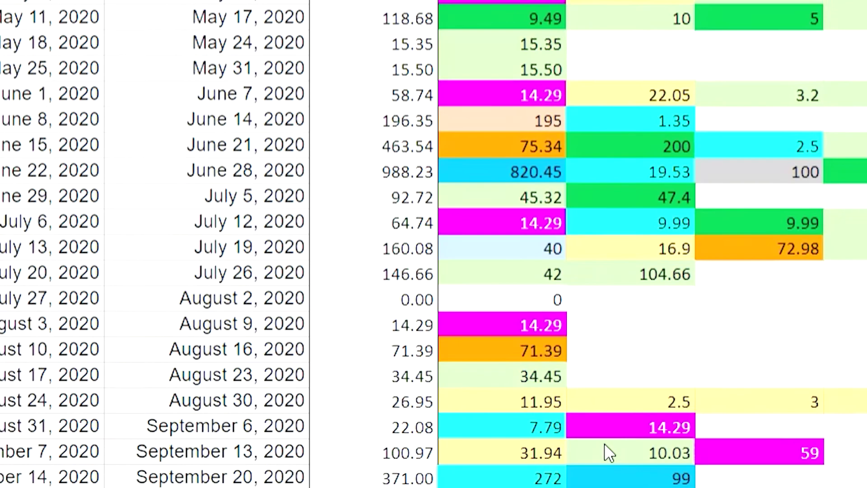
scroll(607, 450, down, 9)
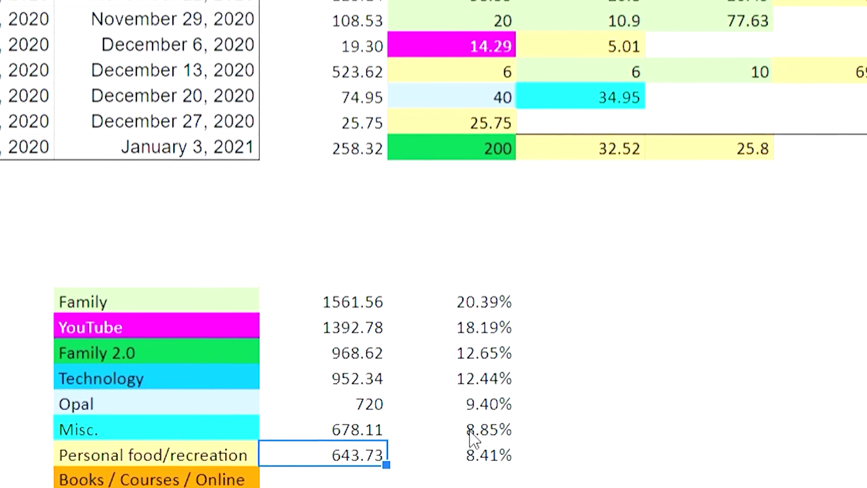
scroll(576, 437, up, 9)
scroll(575, 429, up, 6)
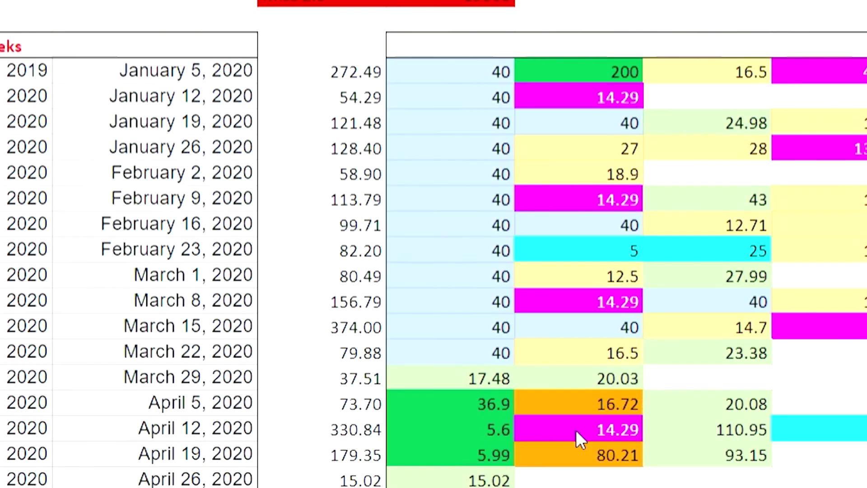
scroll(576, 429, down, 4)
scroll(576, 429, up, 4)
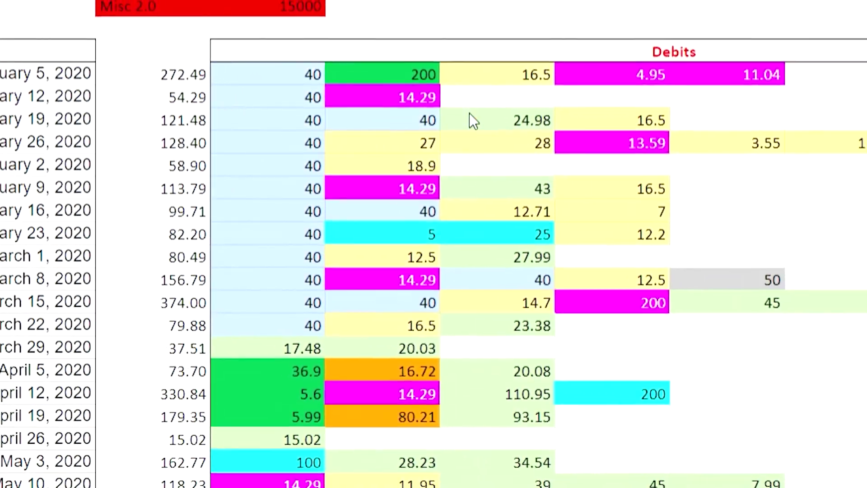
Step: Select the 27 and 18.9 debits in the January 20 and January 27 weeks
click(296, 144)
click(288, 164)
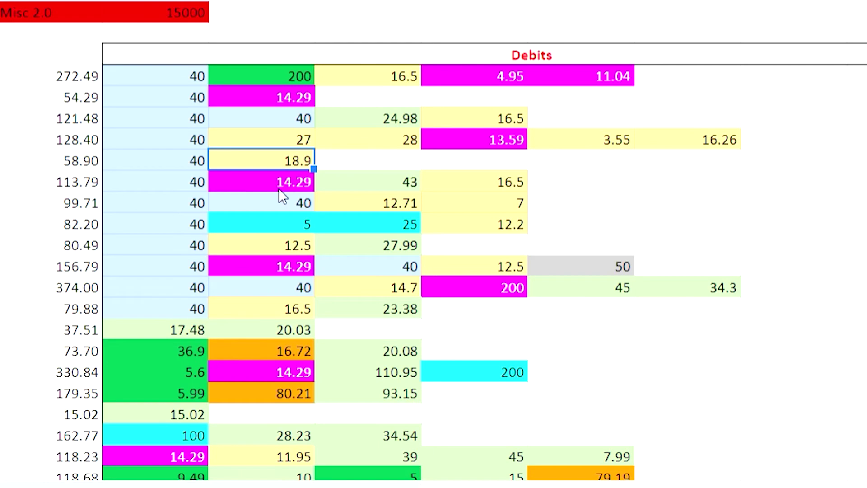
scroll(278, 188, down, 3)
scroll(72, 223, up, 1)
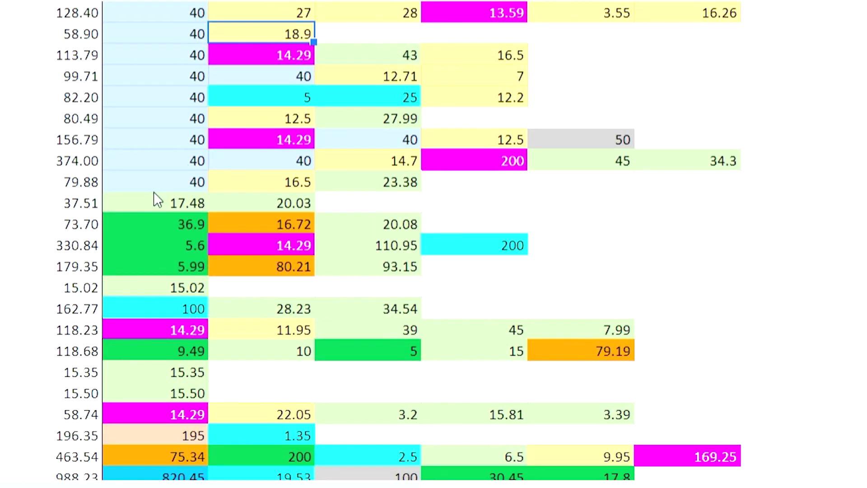
scroll(154, 193, down, 3)
scroll(204, 257, down, 3)
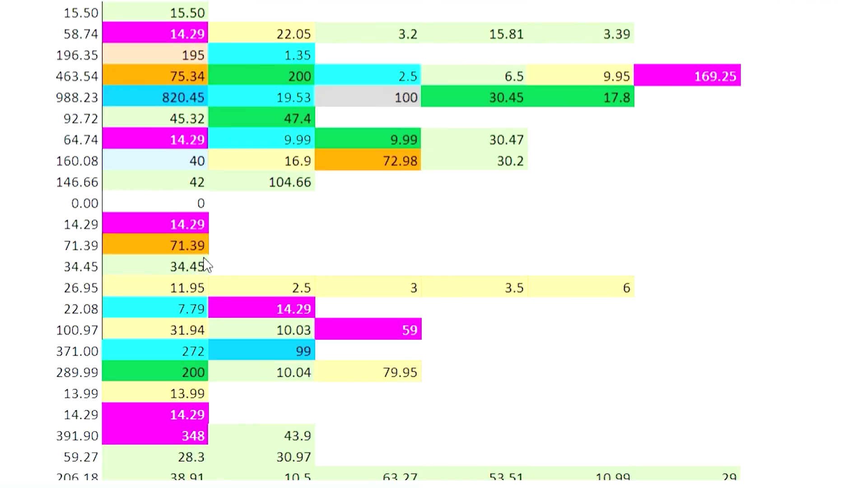
scroll(435, 298, down, 9)
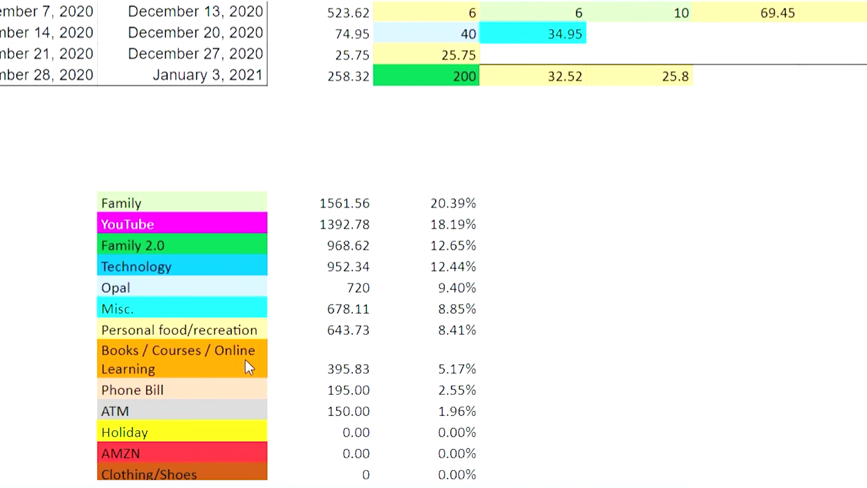
click(379, 366)
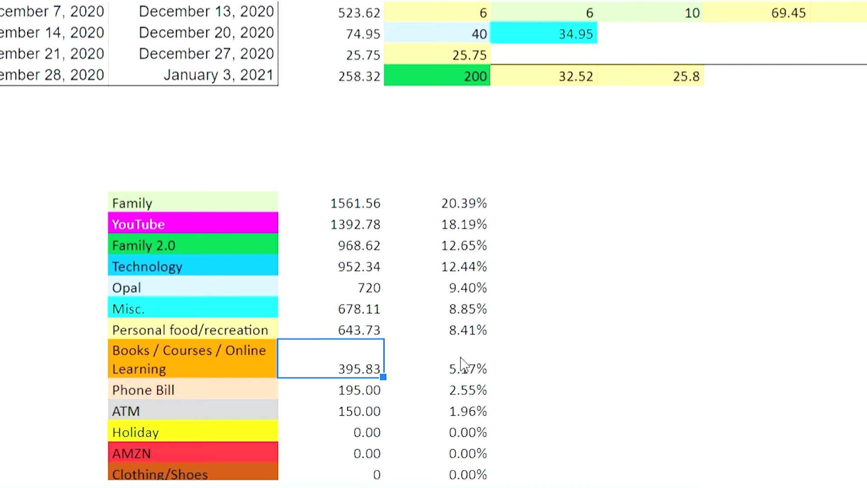
click(465, 364)
click(330, 392)
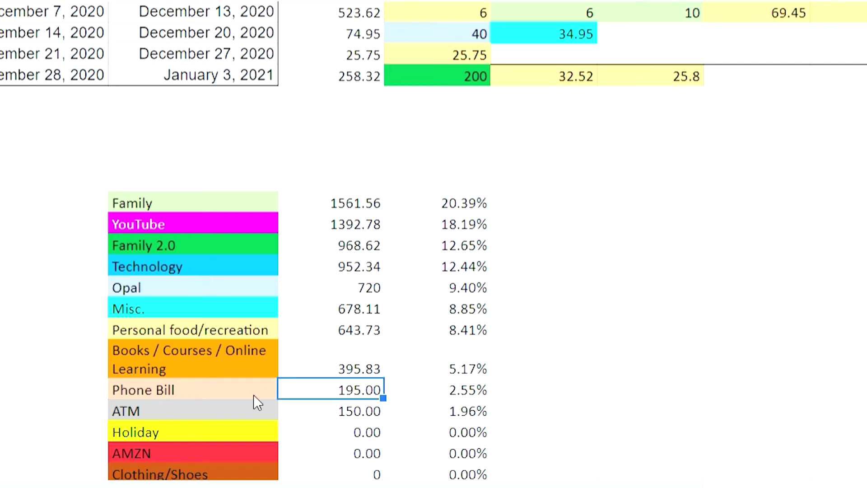
click(366, 419)
scroll(536, 370, up, 5)
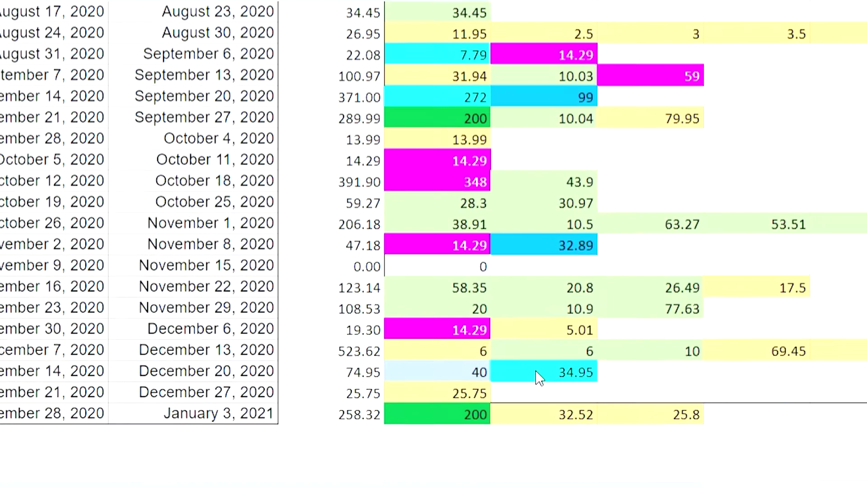
scroll(538, 377, down, 4)
scroll(537, 377, down, 2)
scroll(536, 378, up, 10)
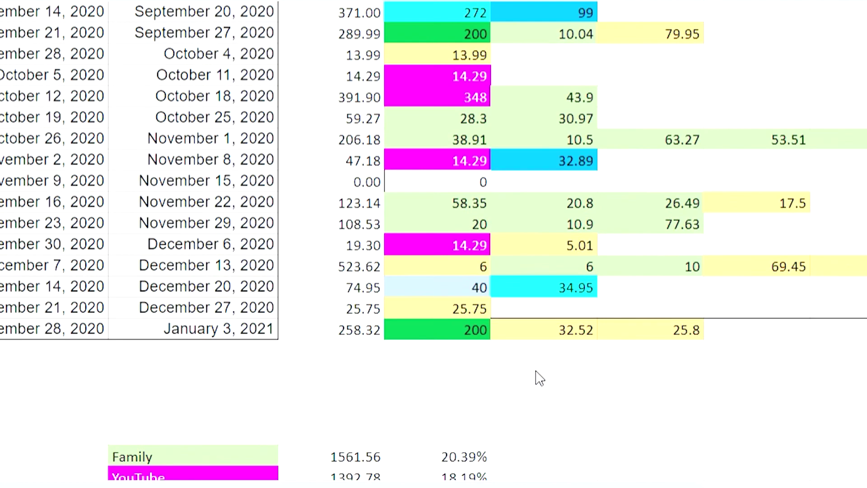
scroll(537, 377, up, 2)
scroll(536, 372, up, 3)
scroll(536, 371, down, 3)
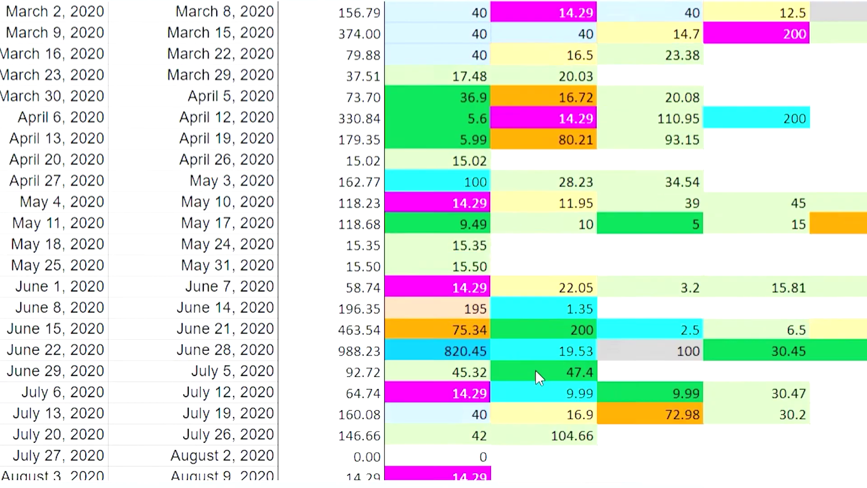
scroll(536, 371, up, 5)
scroll(535, 375, down, 20)
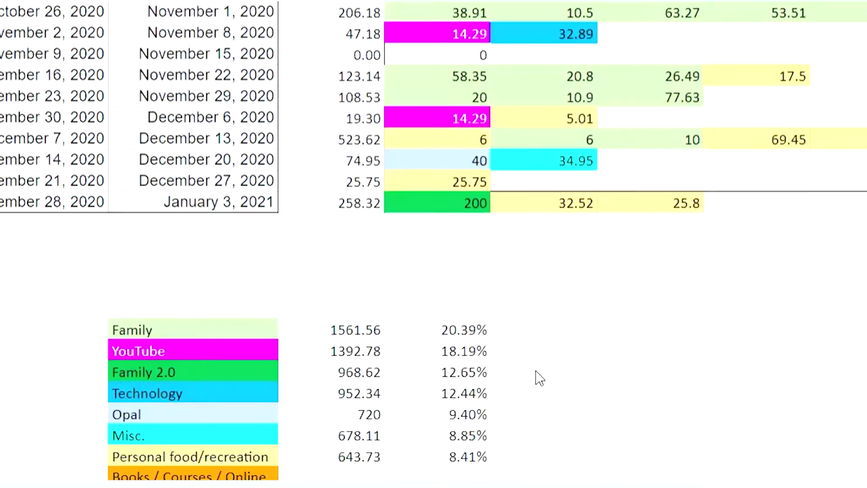
click(465, 289)
key(Left)
key(Left)
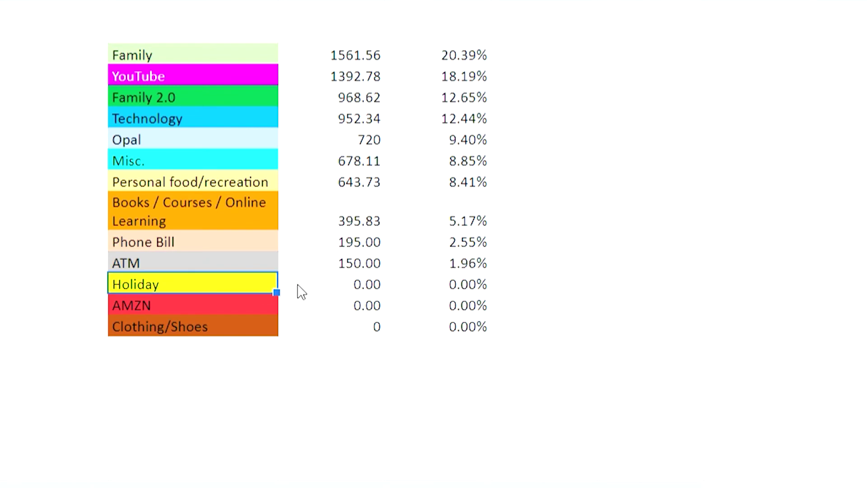
key(Right)
click(316, 332)
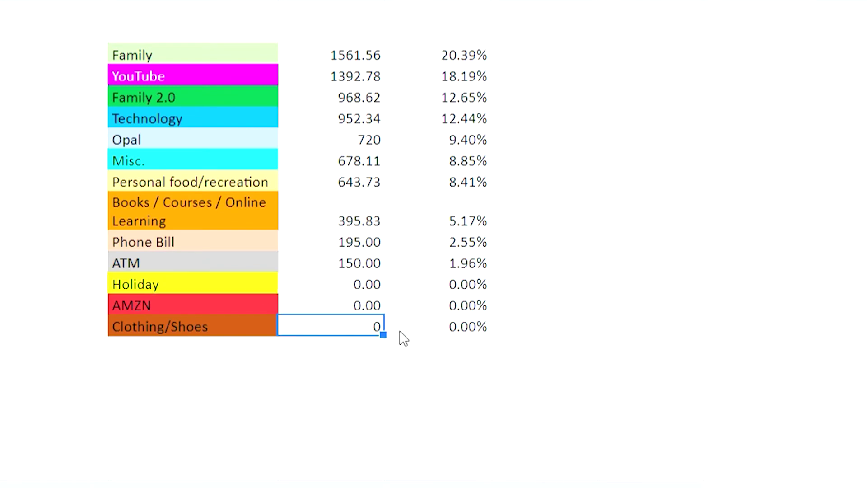
click(426, 331)
click(223, 332)
click(436, 334)
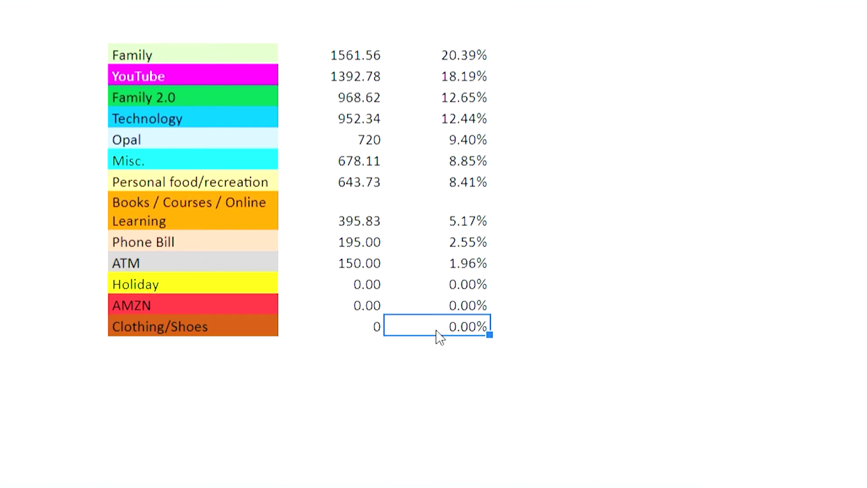
scroll(437, 316, up, 5)
scroll(437, 333, down, 5)
scroll(437, 337, up, 5)
scroll(440, 338, down, 5)
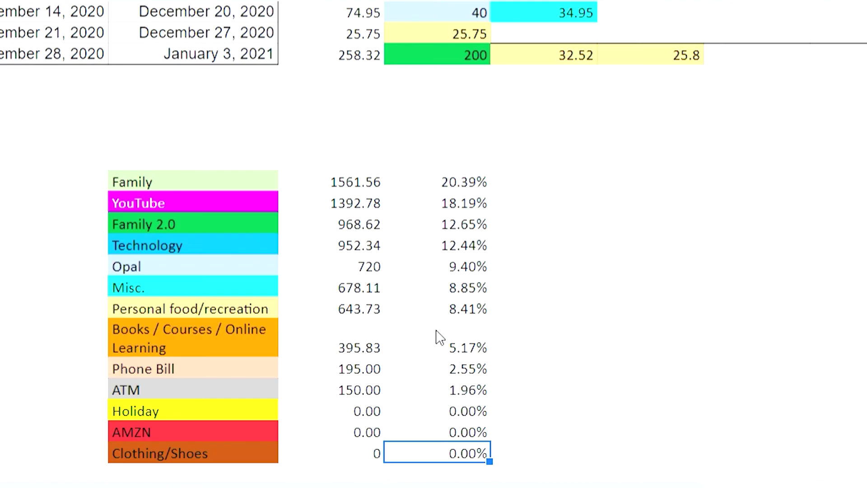
scroll(226, 336, up, 12)
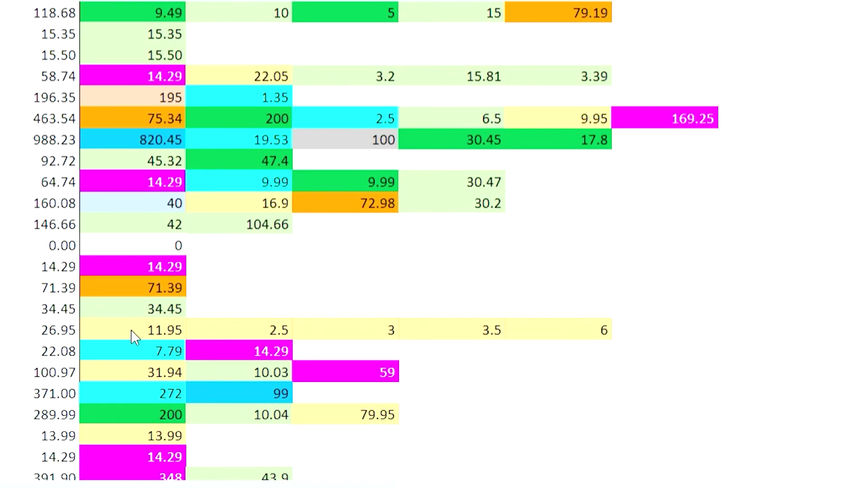
scroll(131, 329, up, 7)
scroll(132, 334, down, 2)
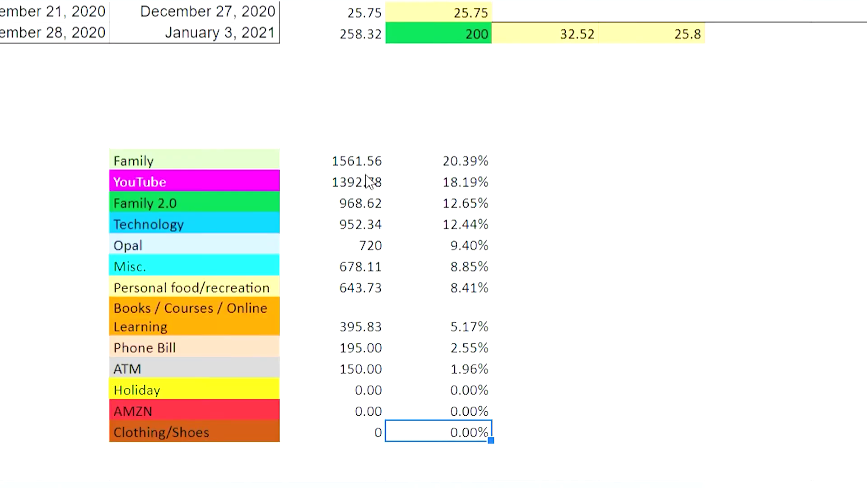
click(357, 163)
scroll(496, 170, up, 8)
scroll(495, 168, down, 4)
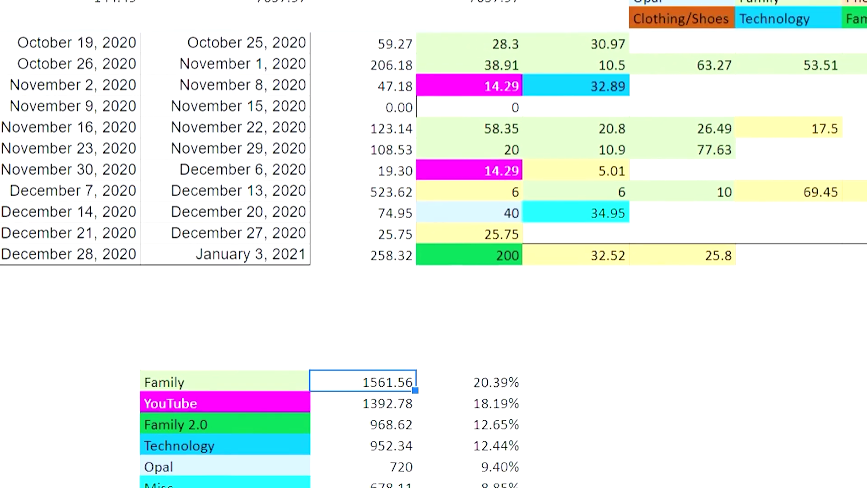
scroll(433, 307, up, 1)
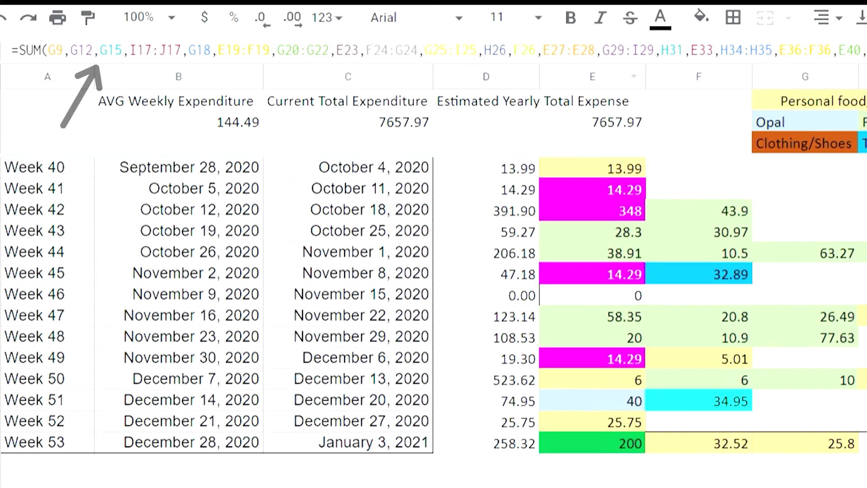
scroll(433, 271, down, 2)
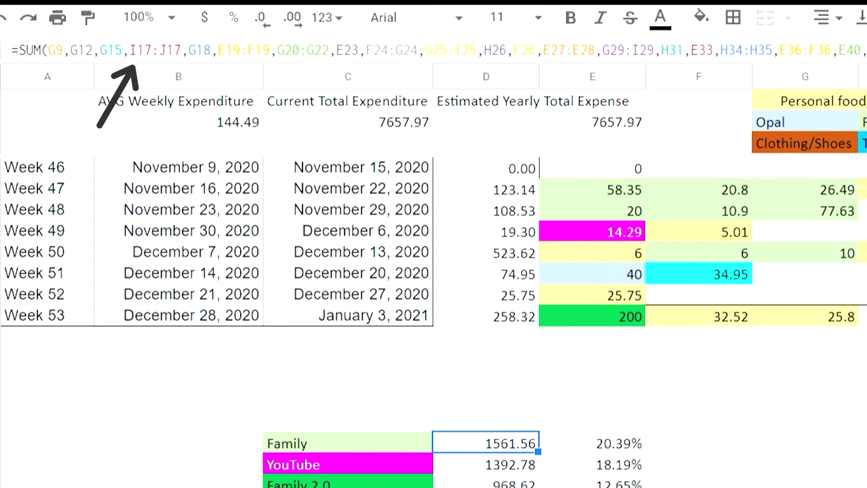
click(834, 429)
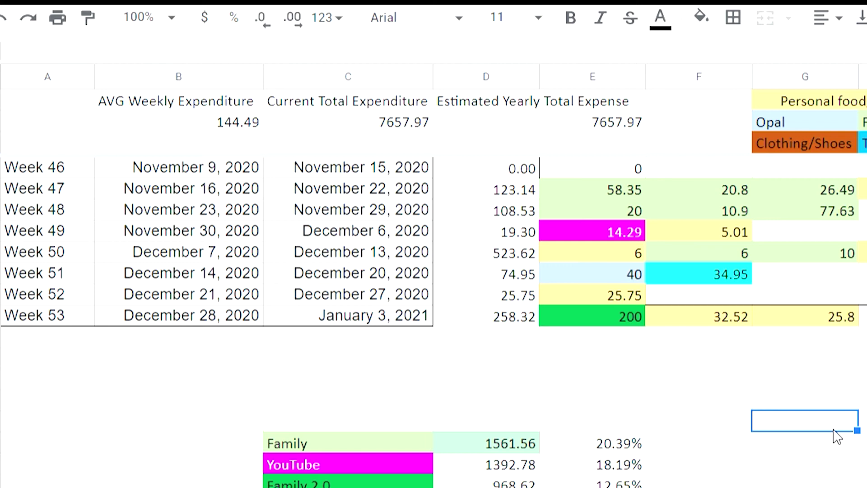
click(687, 448)
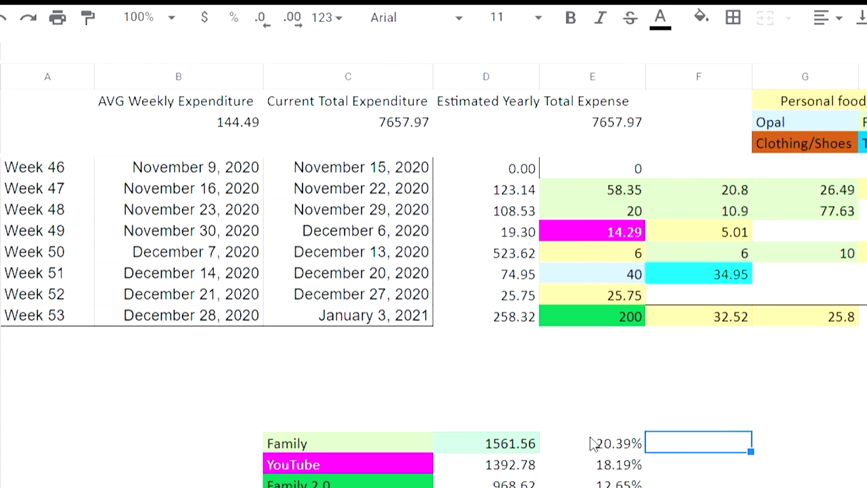
click(514, 449)
click(533, 407)
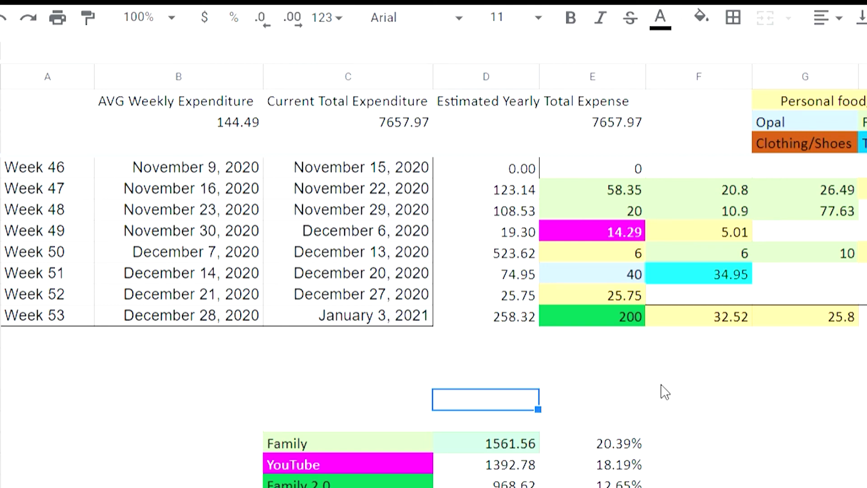
scroll(662, 390, down, 2)
scroll(646, 399, up, 4)
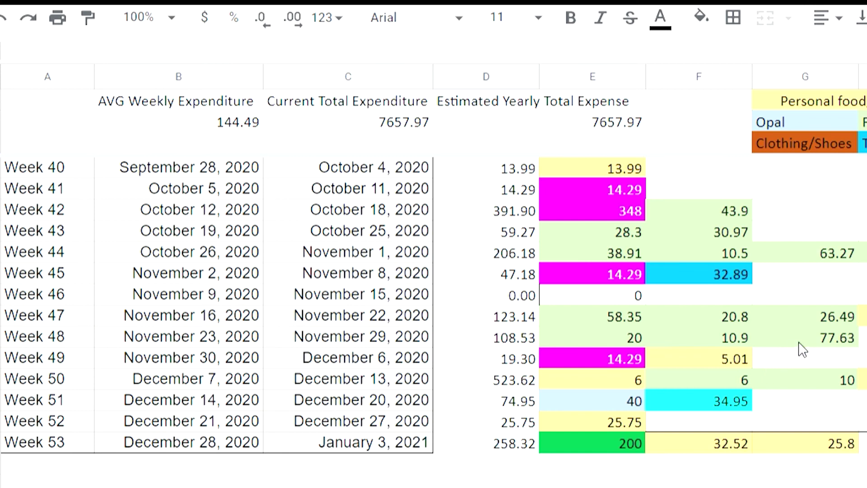
scroll(434, 270, right, 5)
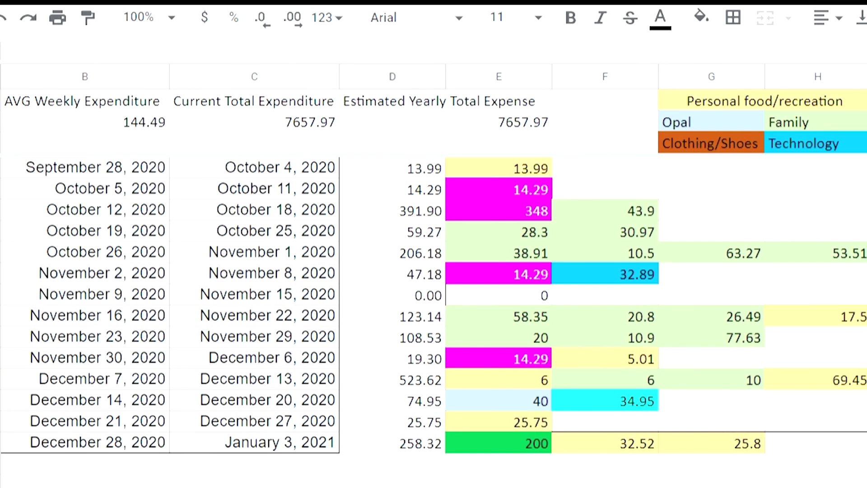
scroll(682, 337, left, 5)
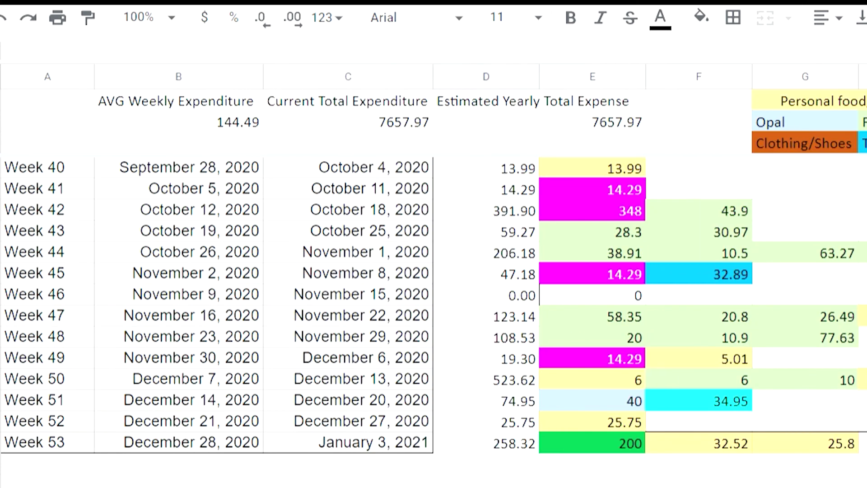
scroll(681, 337, down, 3)
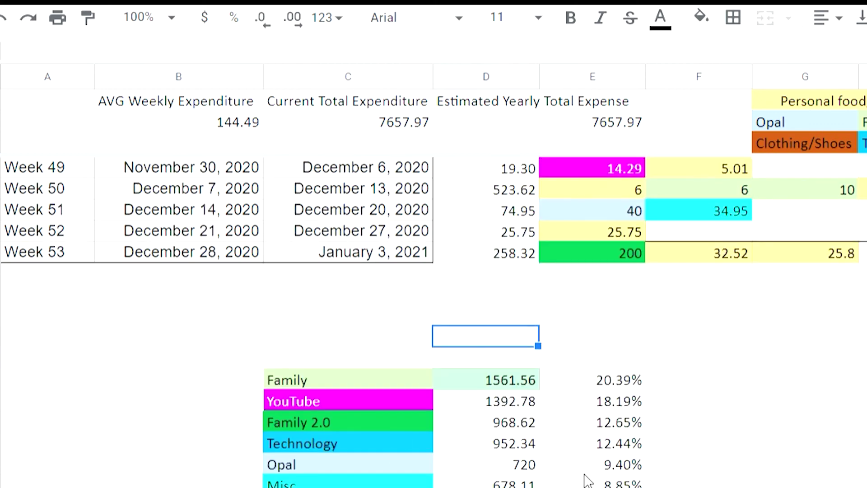
scroll(585, 474, up, 6)
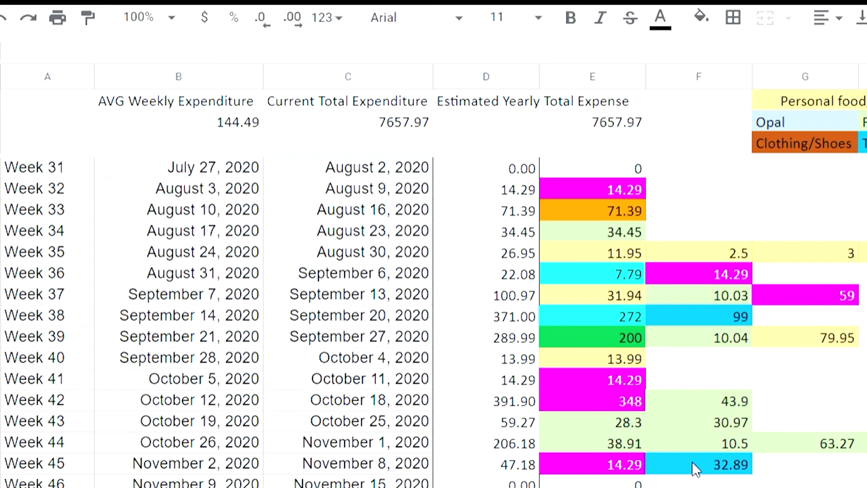
scroll(692, 461, down, 4)
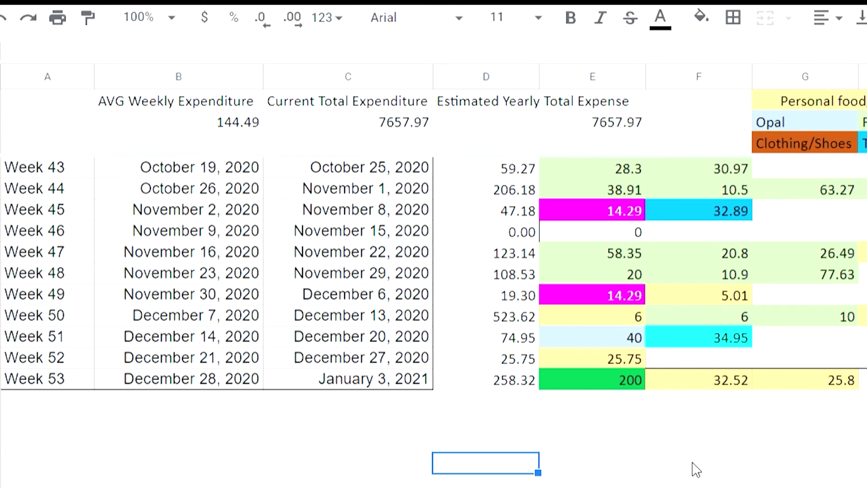
scroll(694, 469, up, 3)
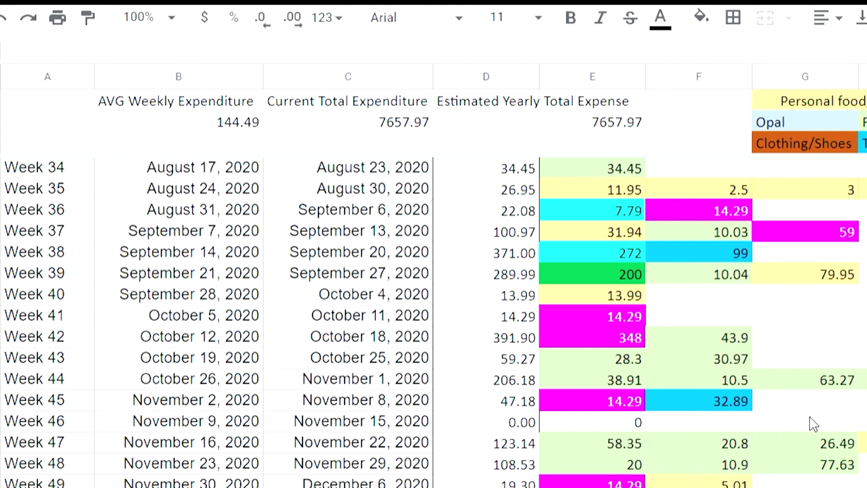
scroll(812, 422, up, 1)
scroll(813, 423, up, 2)
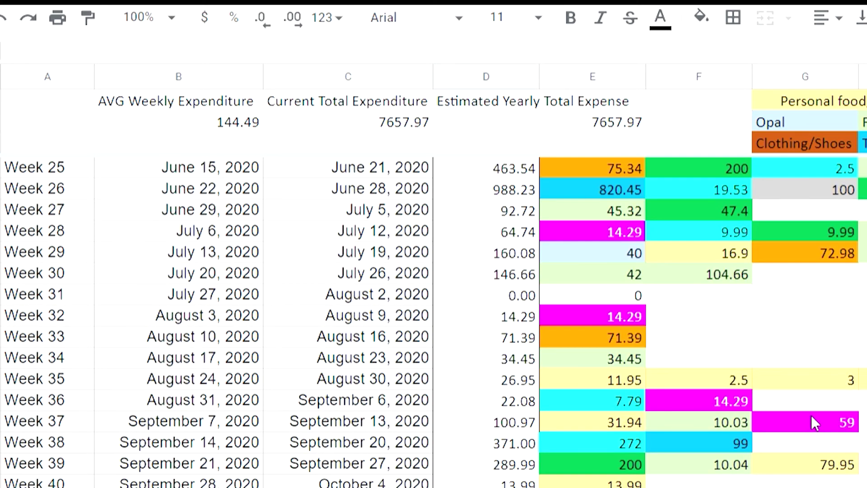